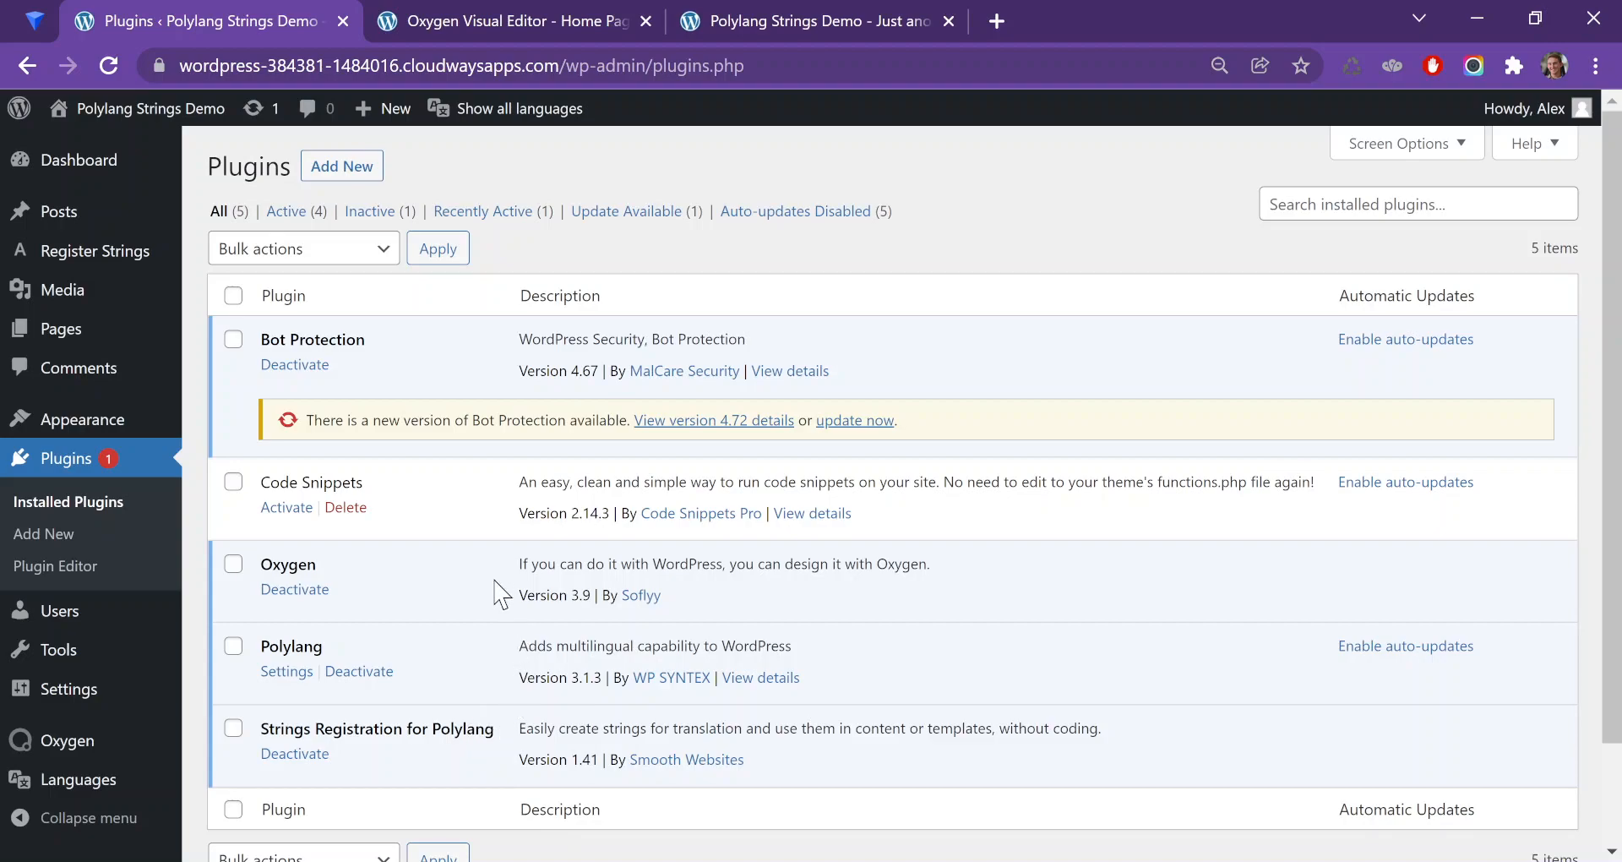
Open the list of registered strings and review its entries, including the one with the %title% placeholder
{"action": "mouse_move", "coordinate": [88, 258]}
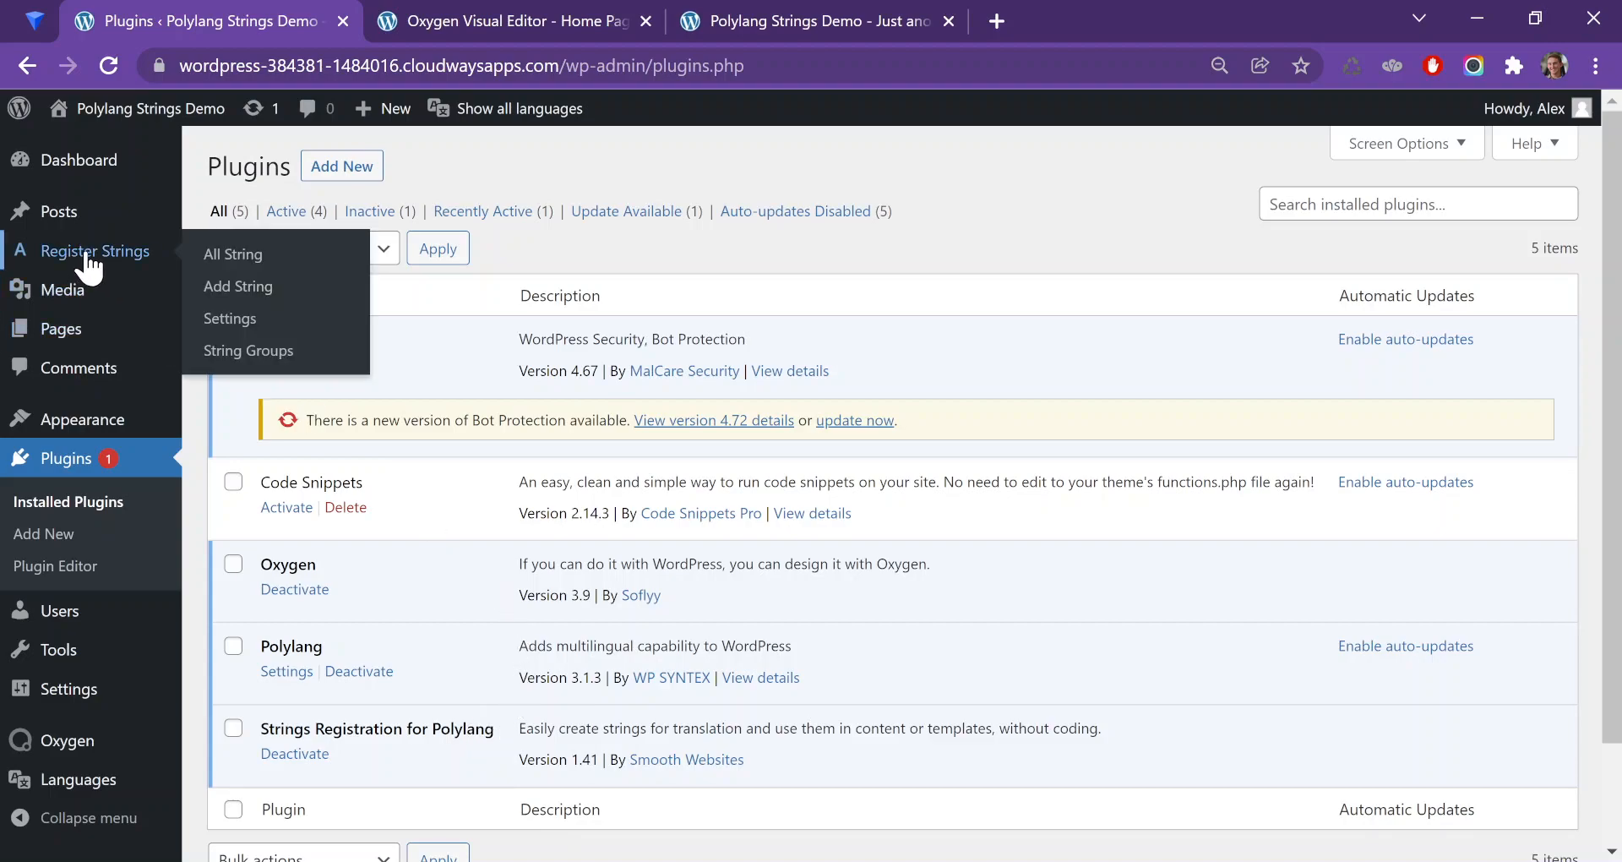
{"action": "left_click", "coordinate": [88, 258]}
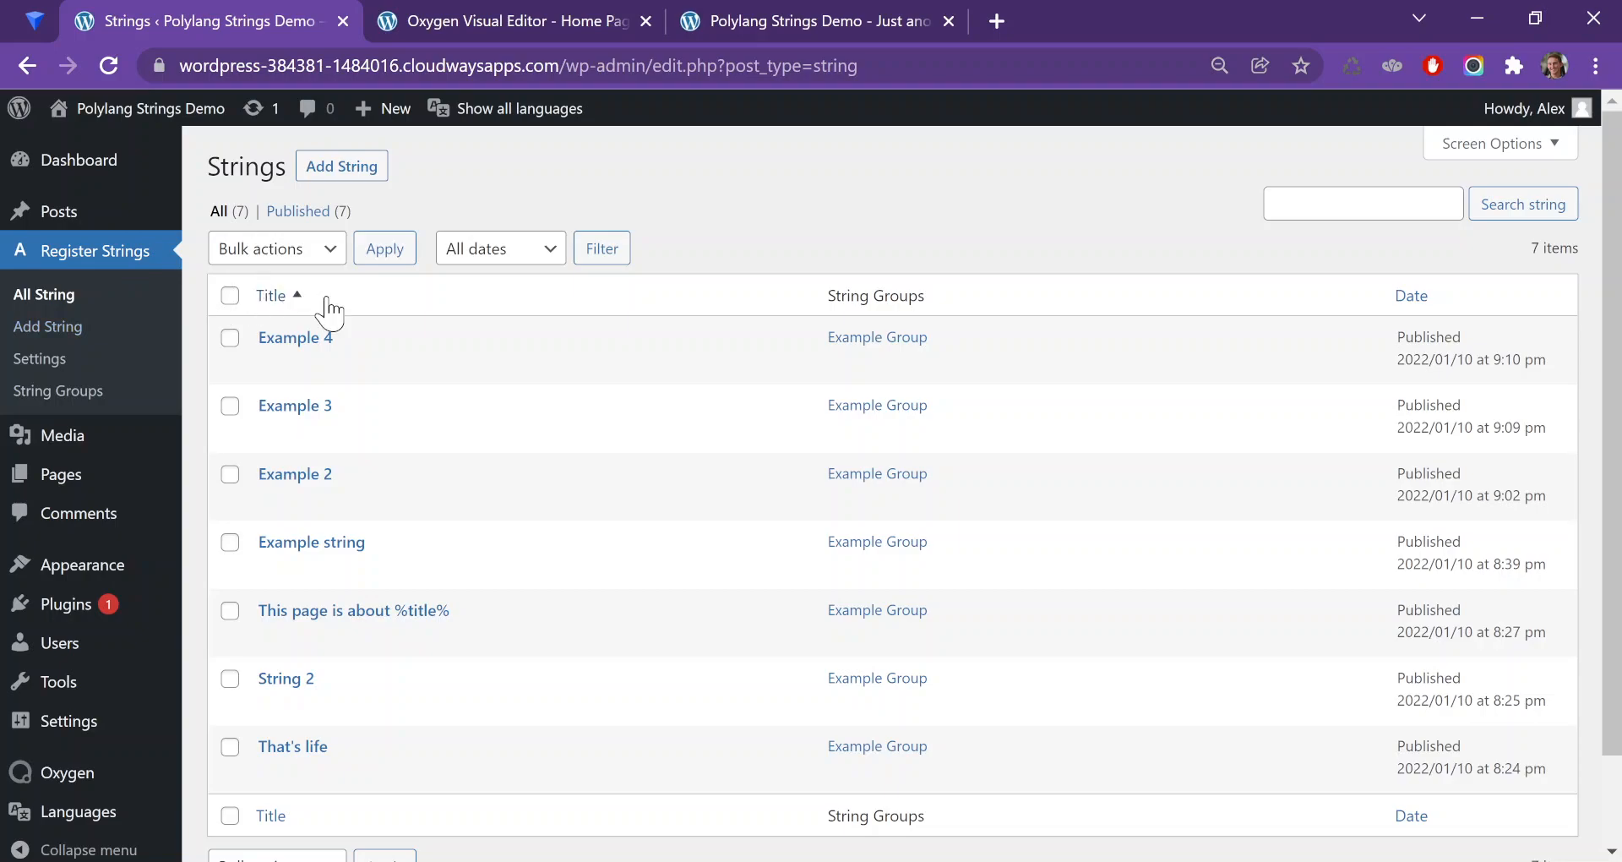
{"action": "scroll", "coordinate": [439, 402], "scroll_direction": "down", "scroll_amount": 1}
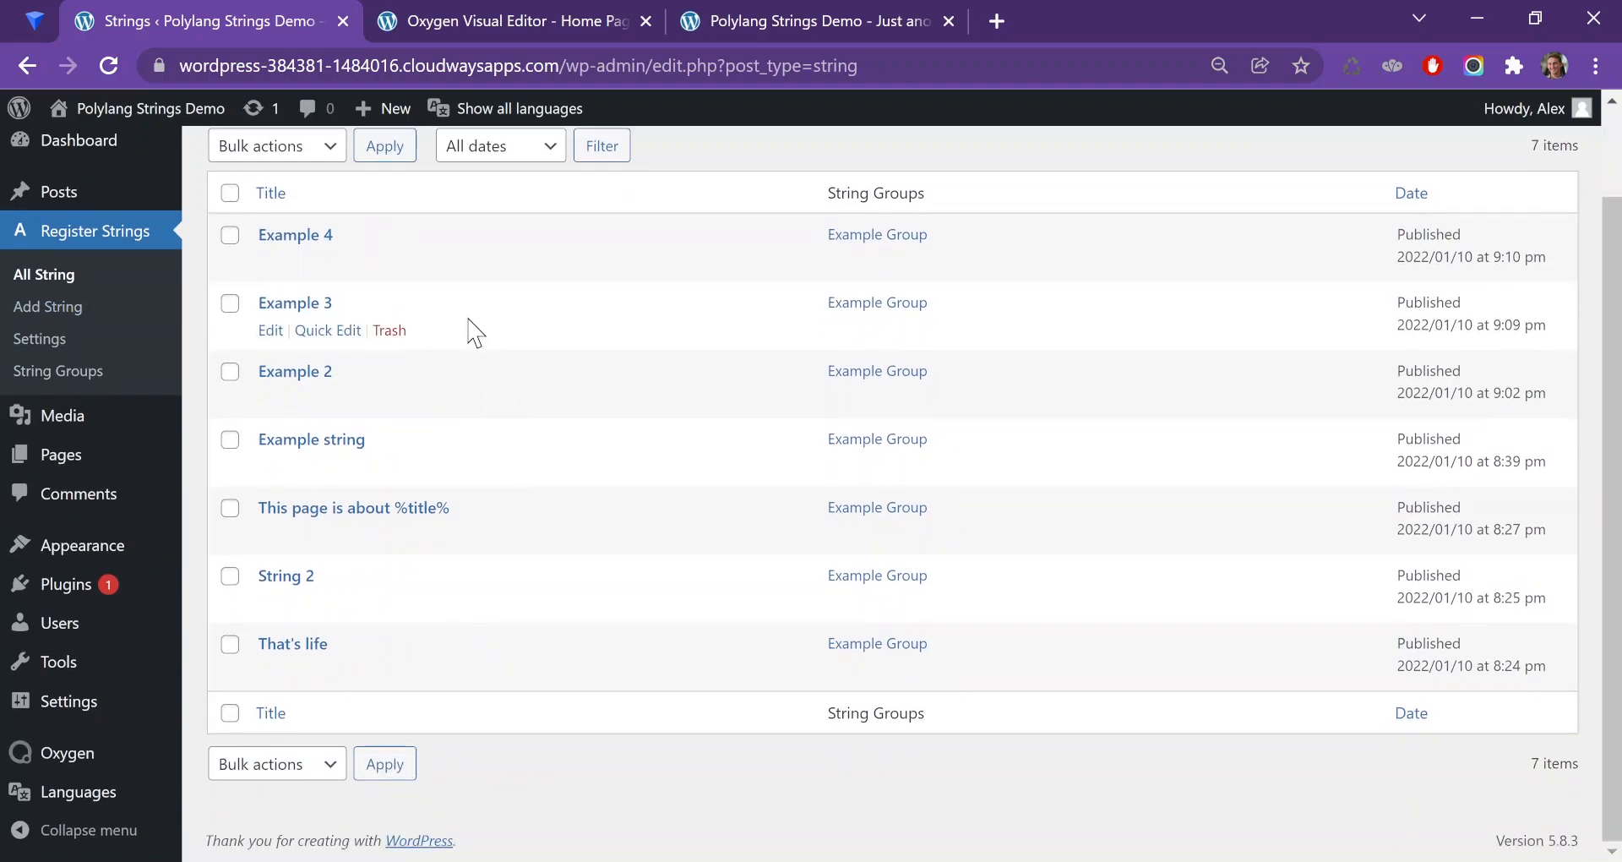
{"action": "scroll", "coordinate": [473, 452], "scroll_direction": "up", "scroll_amount": 1}
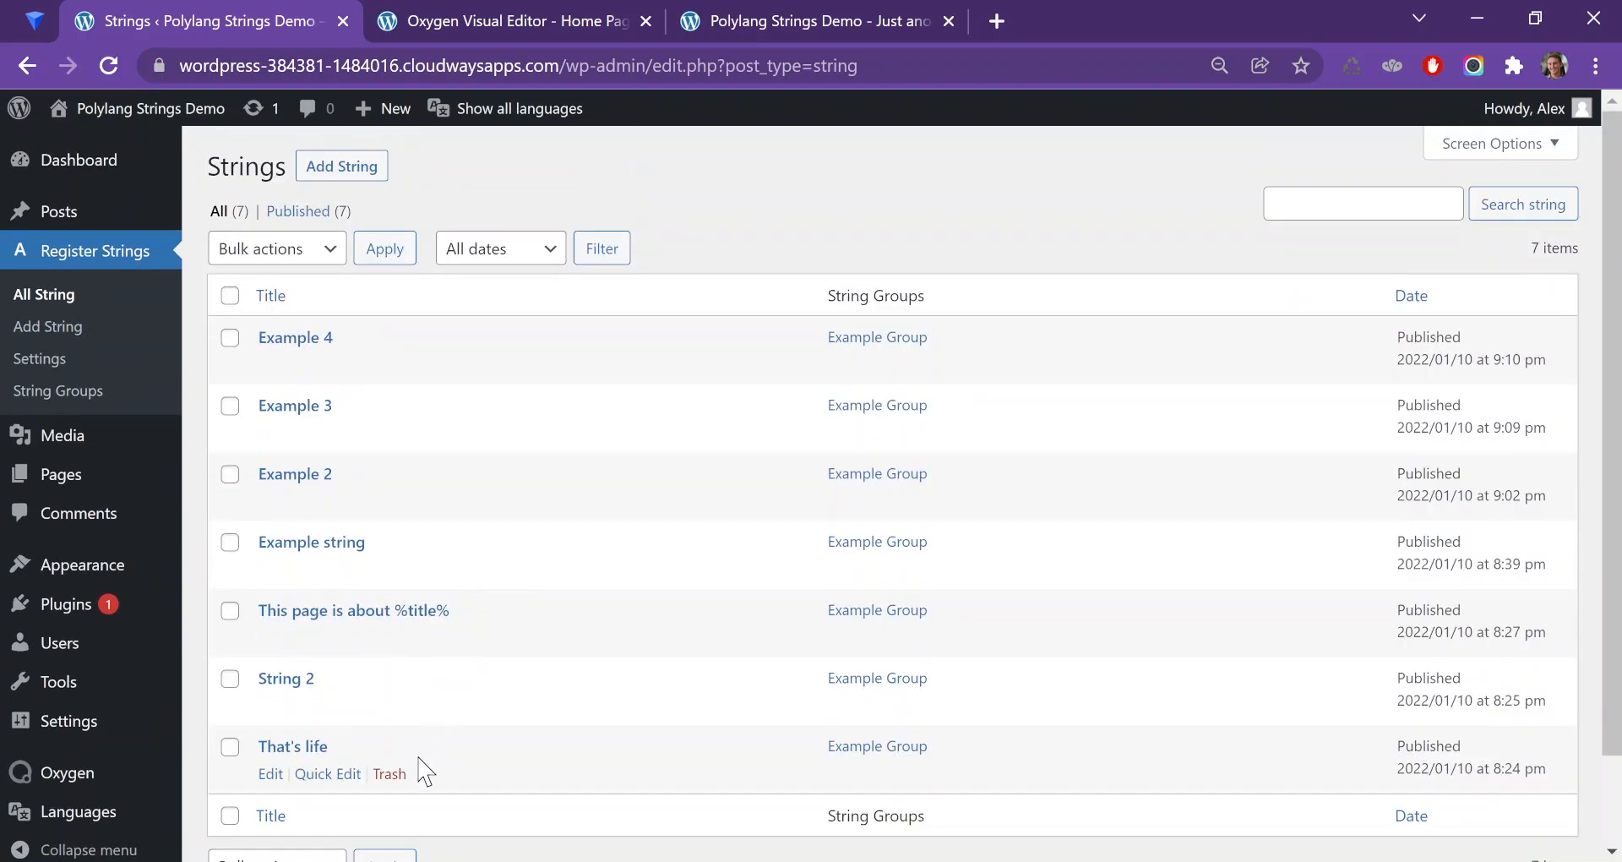
{"action": "scroll", "coordinate": [760, 493], "scroll_direction": "down", "scroll_amount": 1}
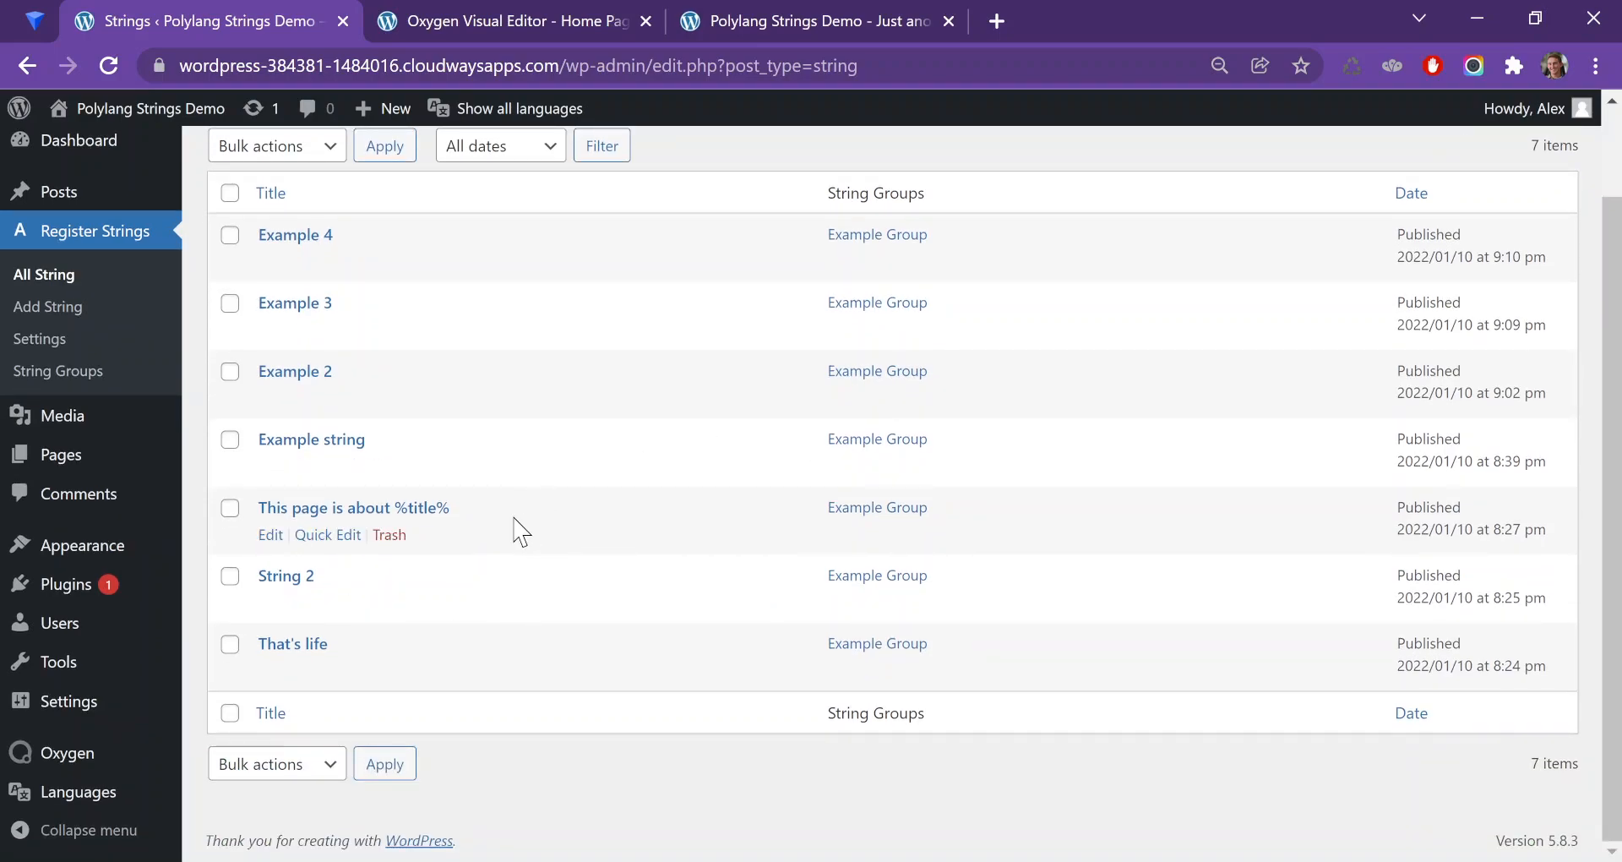
{"action": "left_click_drag", "start_coordinate": [465, 514], "coordinate": [399, 515]}
{"action": "scroll", "coordinate": [549, 485], "scroll_direction": "up", "scroll_amount": 2}
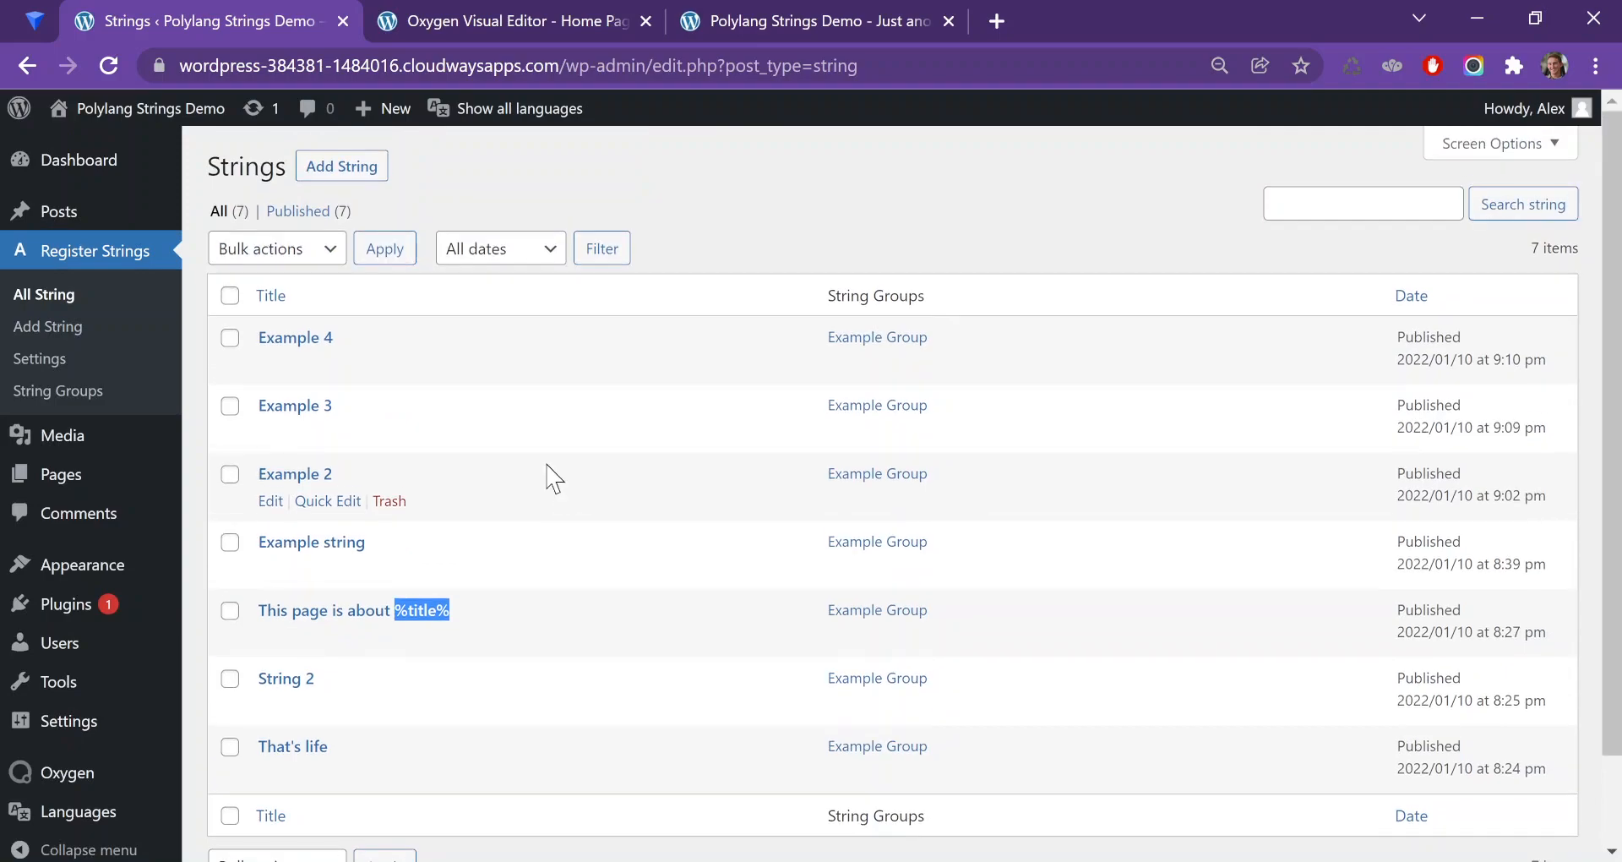
Create a new string titled "Example 5", assign it to the string group Example Group and publish it
{"action": "left_click", "coordinate": [460, 215]}
{"action": "left_click", "coordinate": [340, 168]}
{"action": "type", "text": "Example 5"}
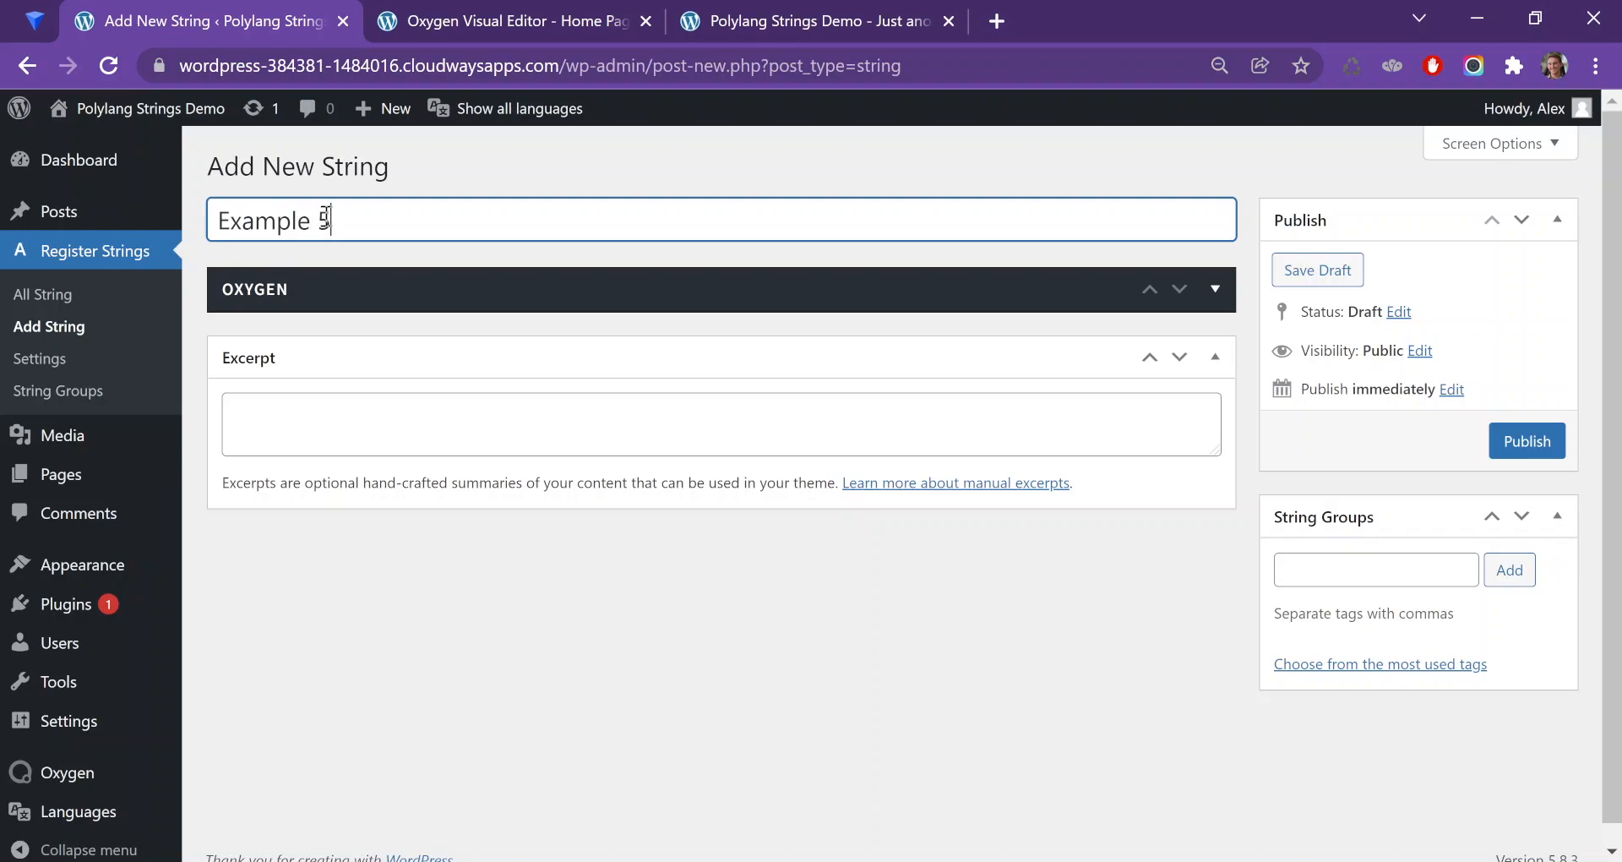
{"action": "left_click", "coordinate": [1368, 570]}
{"action": "type", "text": "e"}
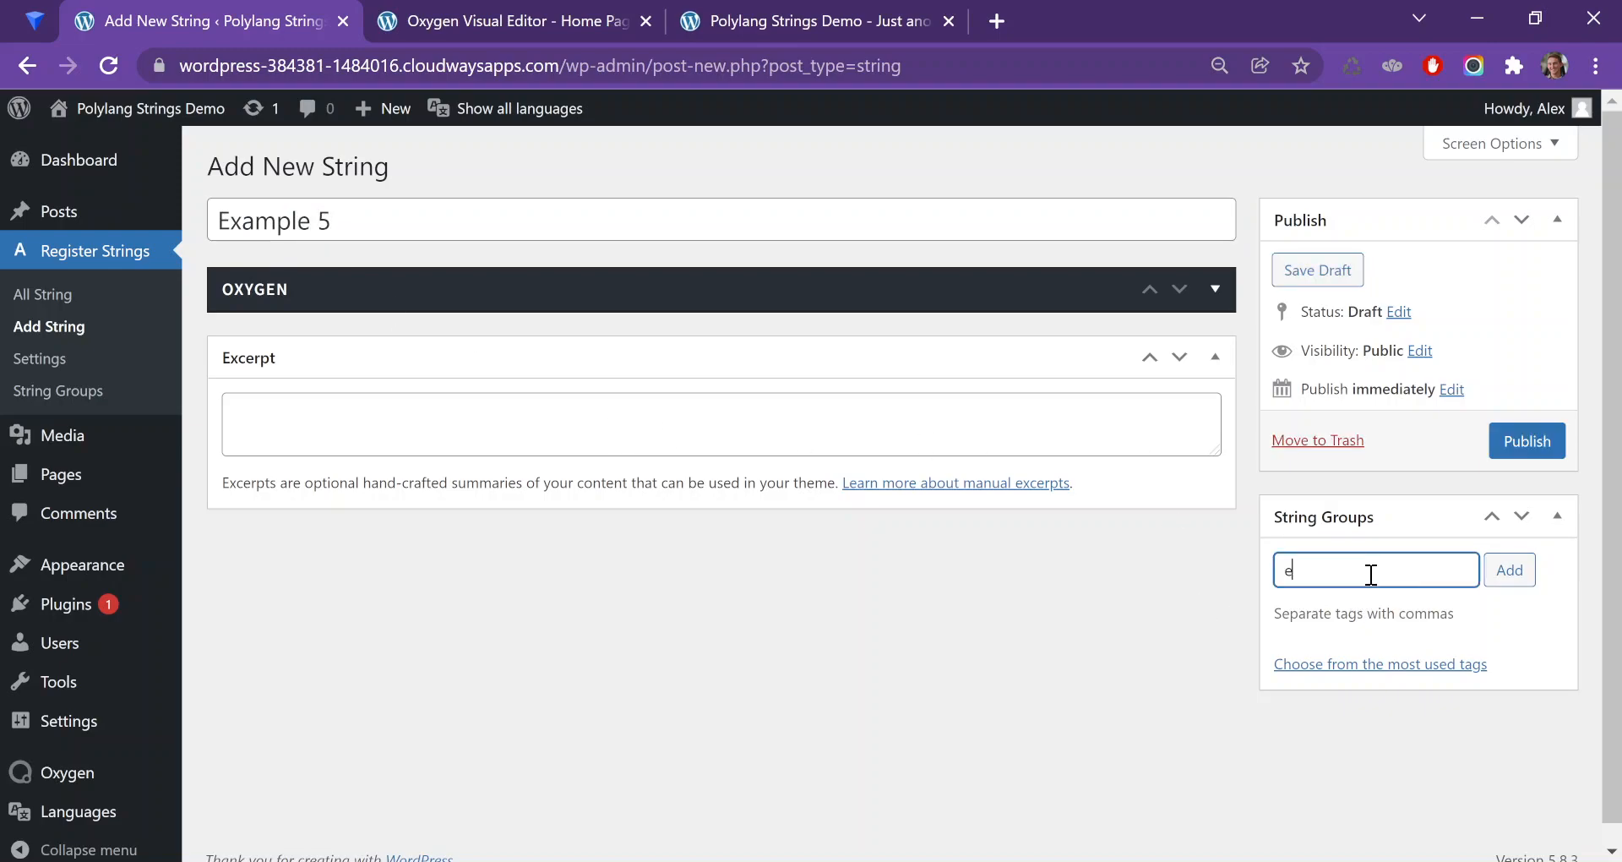
{"action": "type", "text": "xa"}
{"action": "left_click", "coordinate": [1354, 607]}
{"action": "left_click", "coordinate": [1510, 573]}
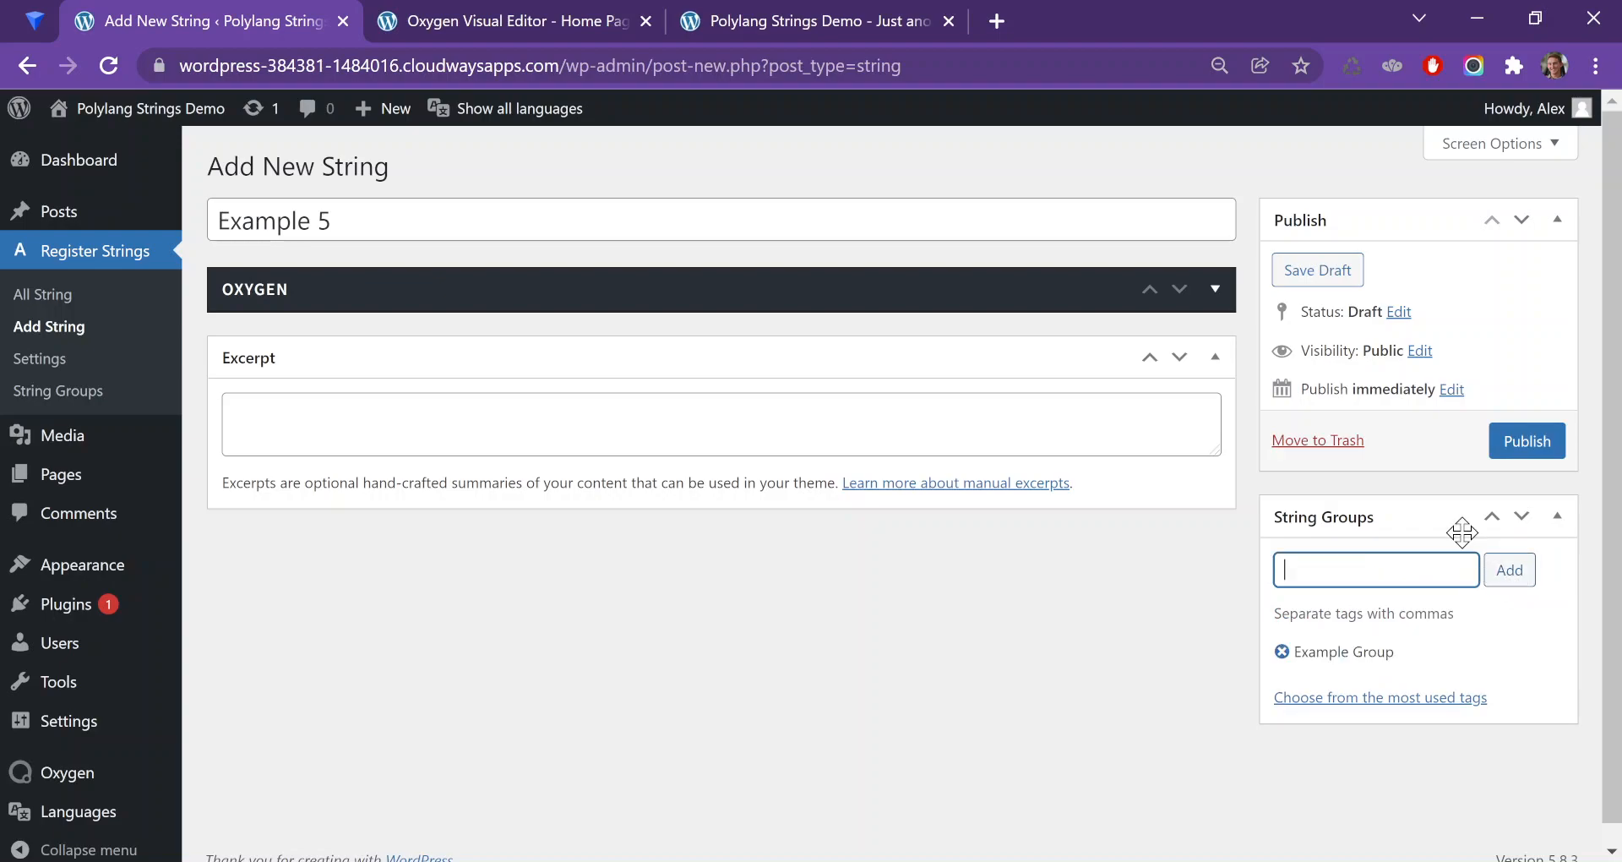
{"action": "left_click", "coordinate": [1528, 456]}
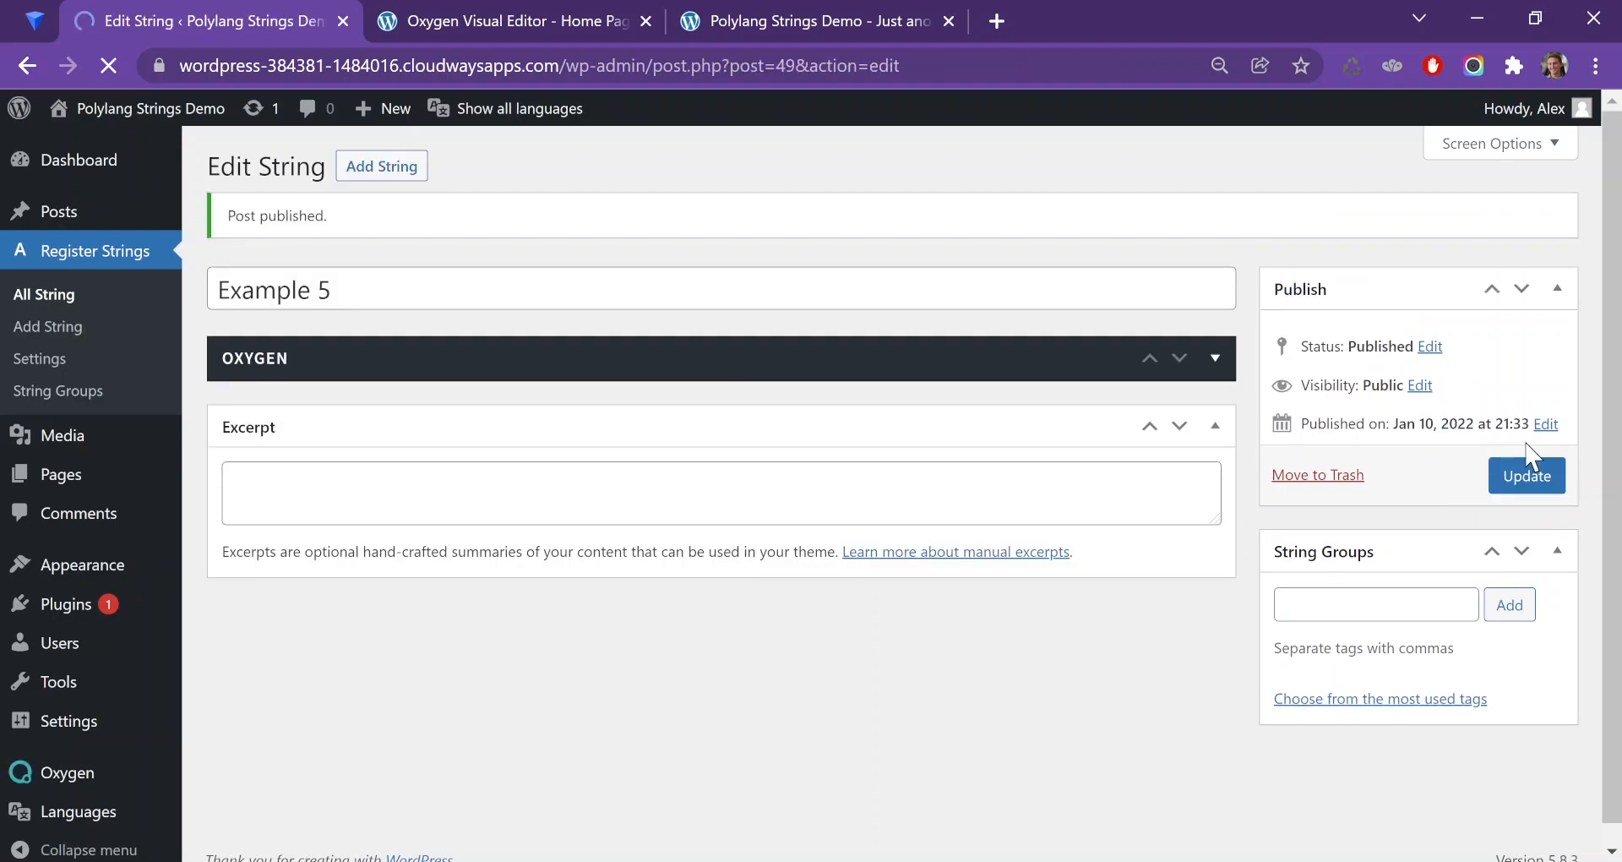
Enter "Example 5 multiline" as the excerpt of the Example 5 string and update it
{"action": "left_click", "coordinate": [398, 487]}
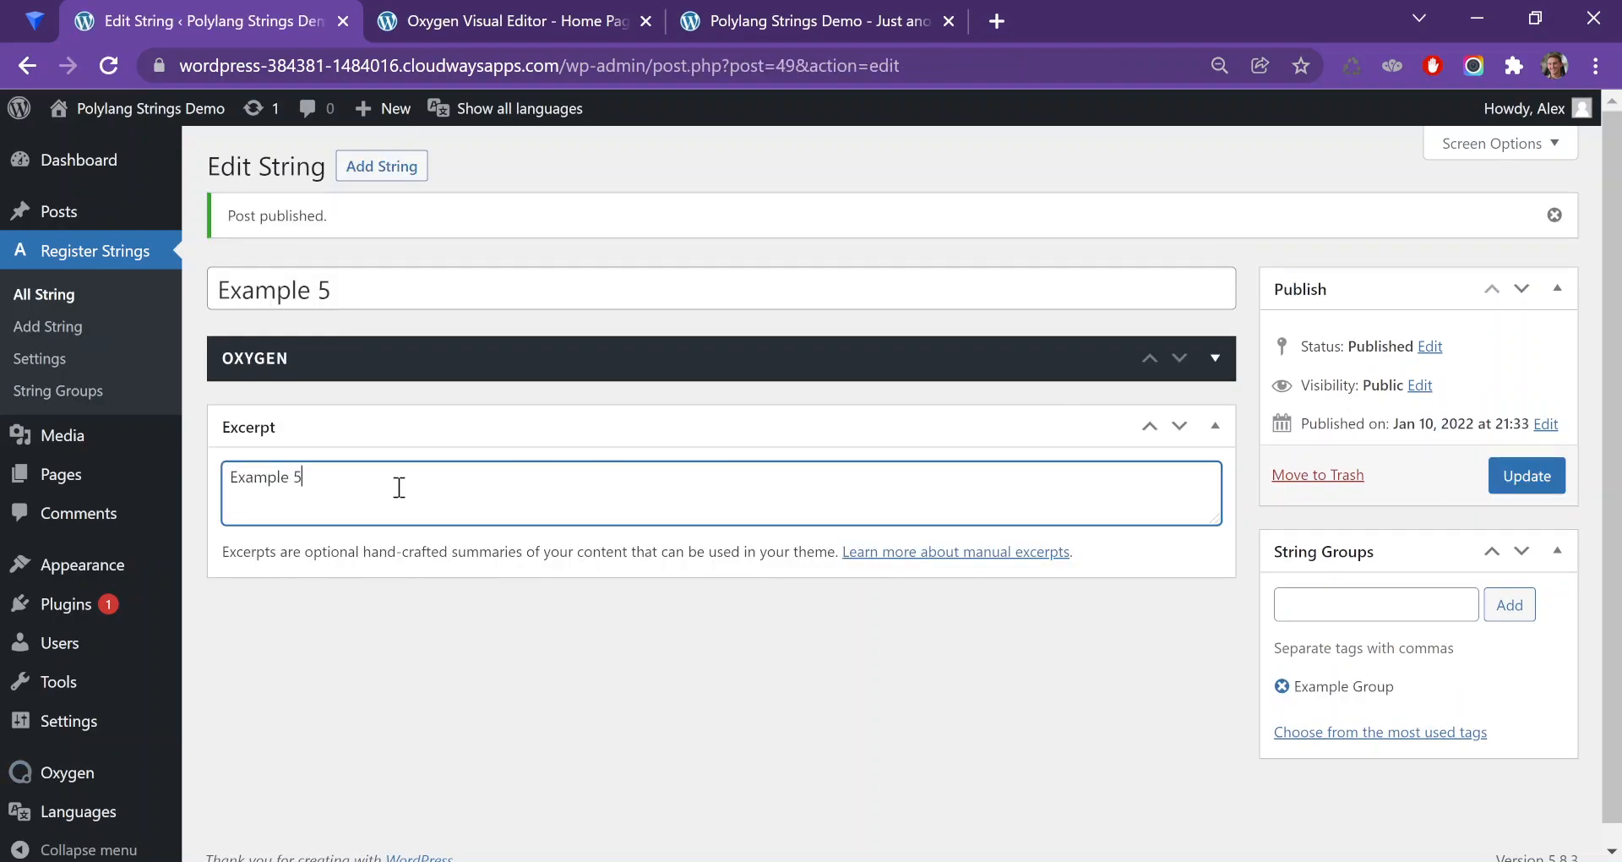
{"action": "left_click_drag", "start_coordinate": [381, 486], "coordinate": [67, 474]}
{"action": "left_click_drag", "start_coordinate": [439, 483], "coordinate": [241, 478]}
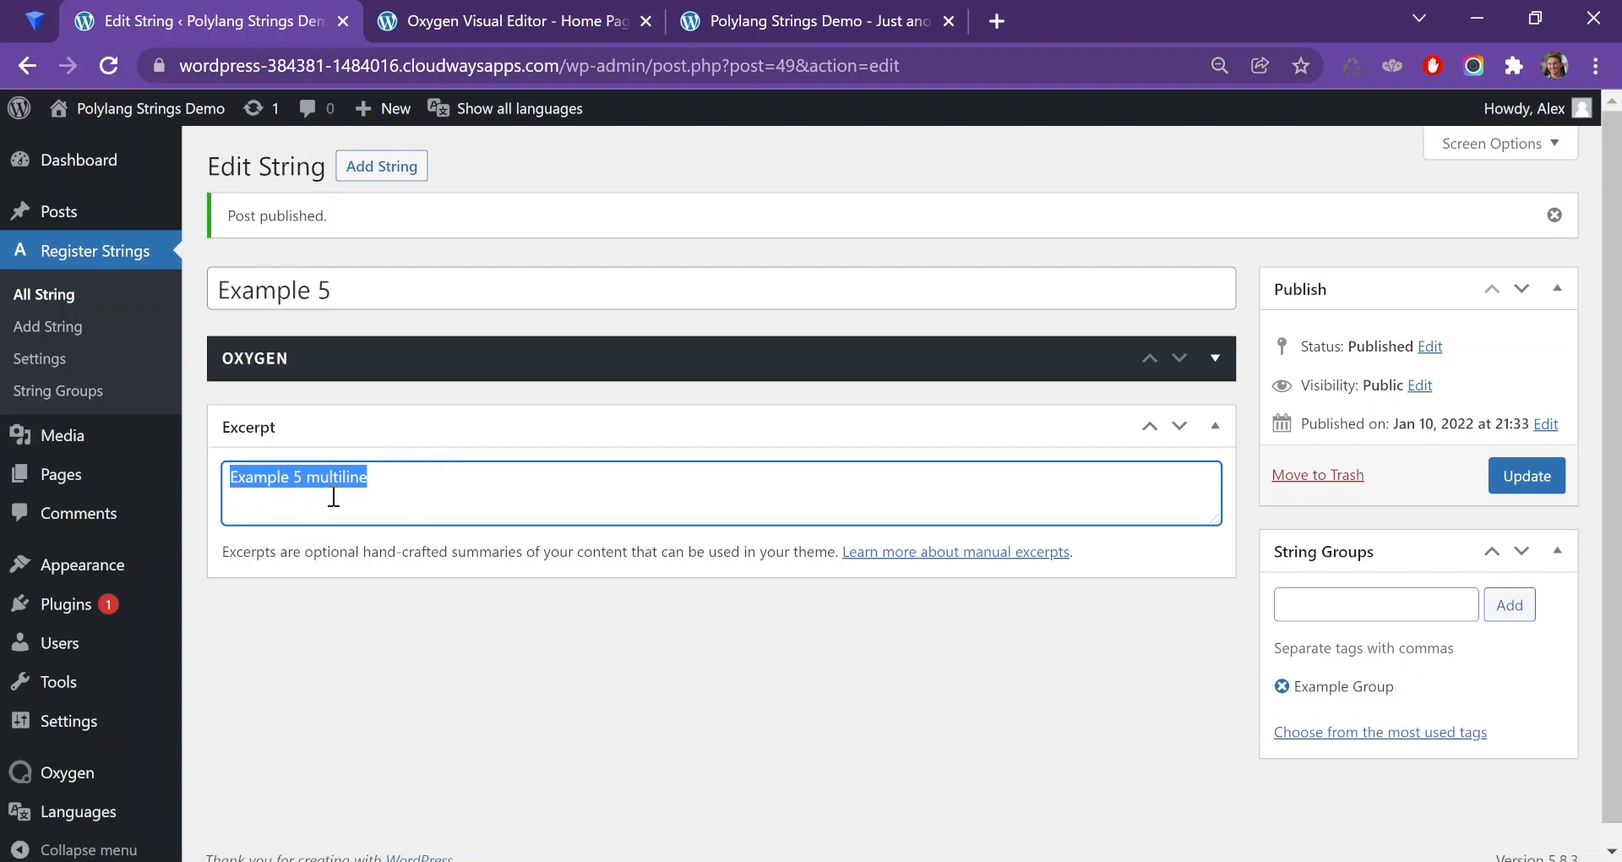
{"action": "left_click", "coordinate": [1520, 478]}
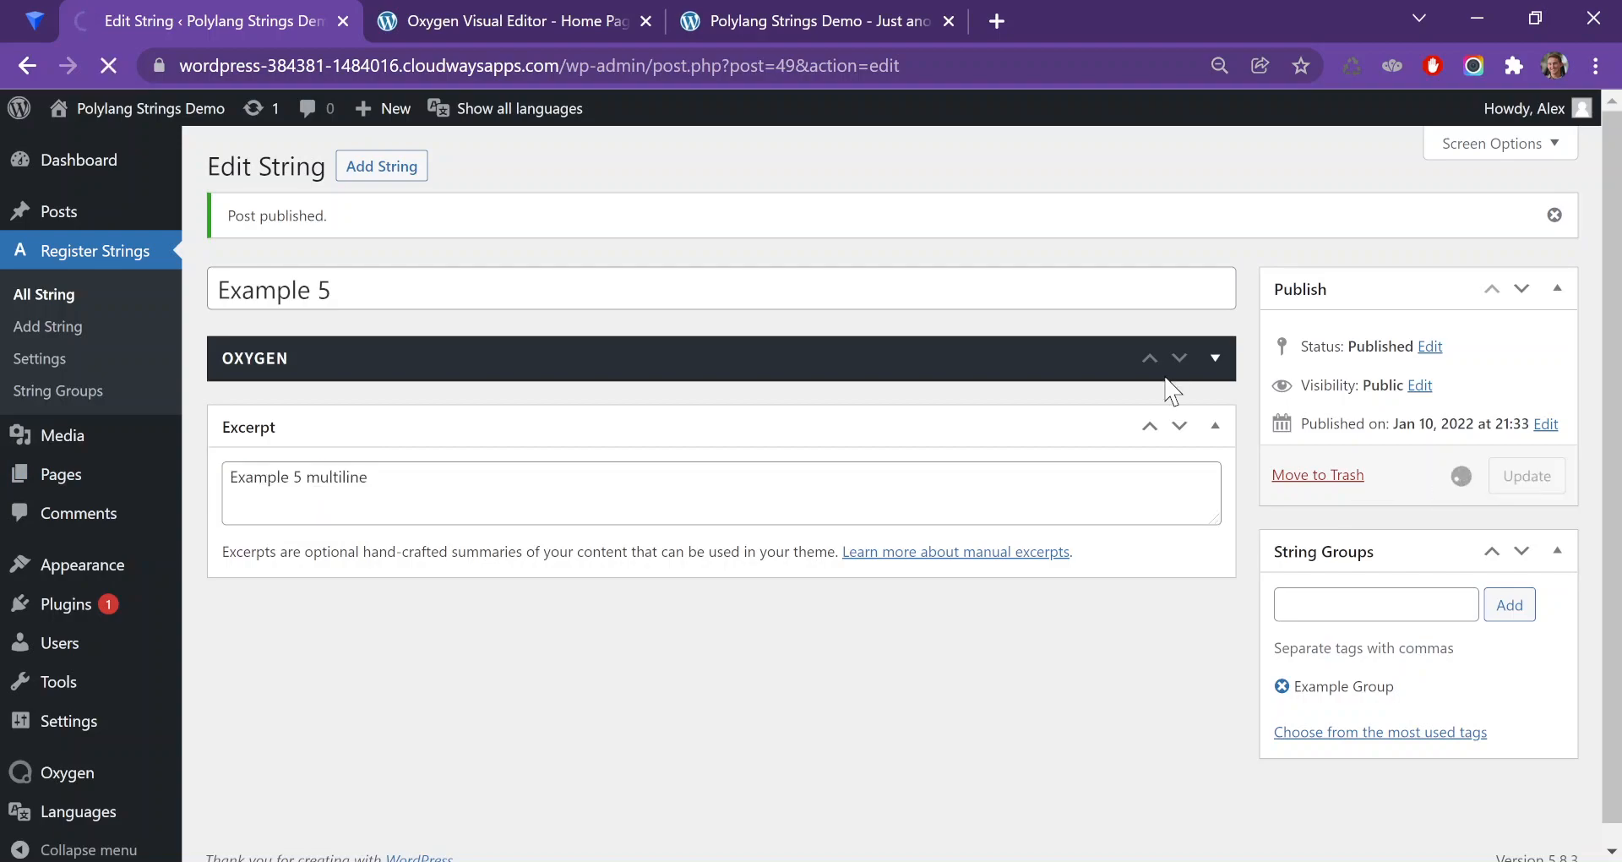
Open the strings translations page and filter it to show only Example Group
{"action": "left_click", "coordinate": [116, 254]}
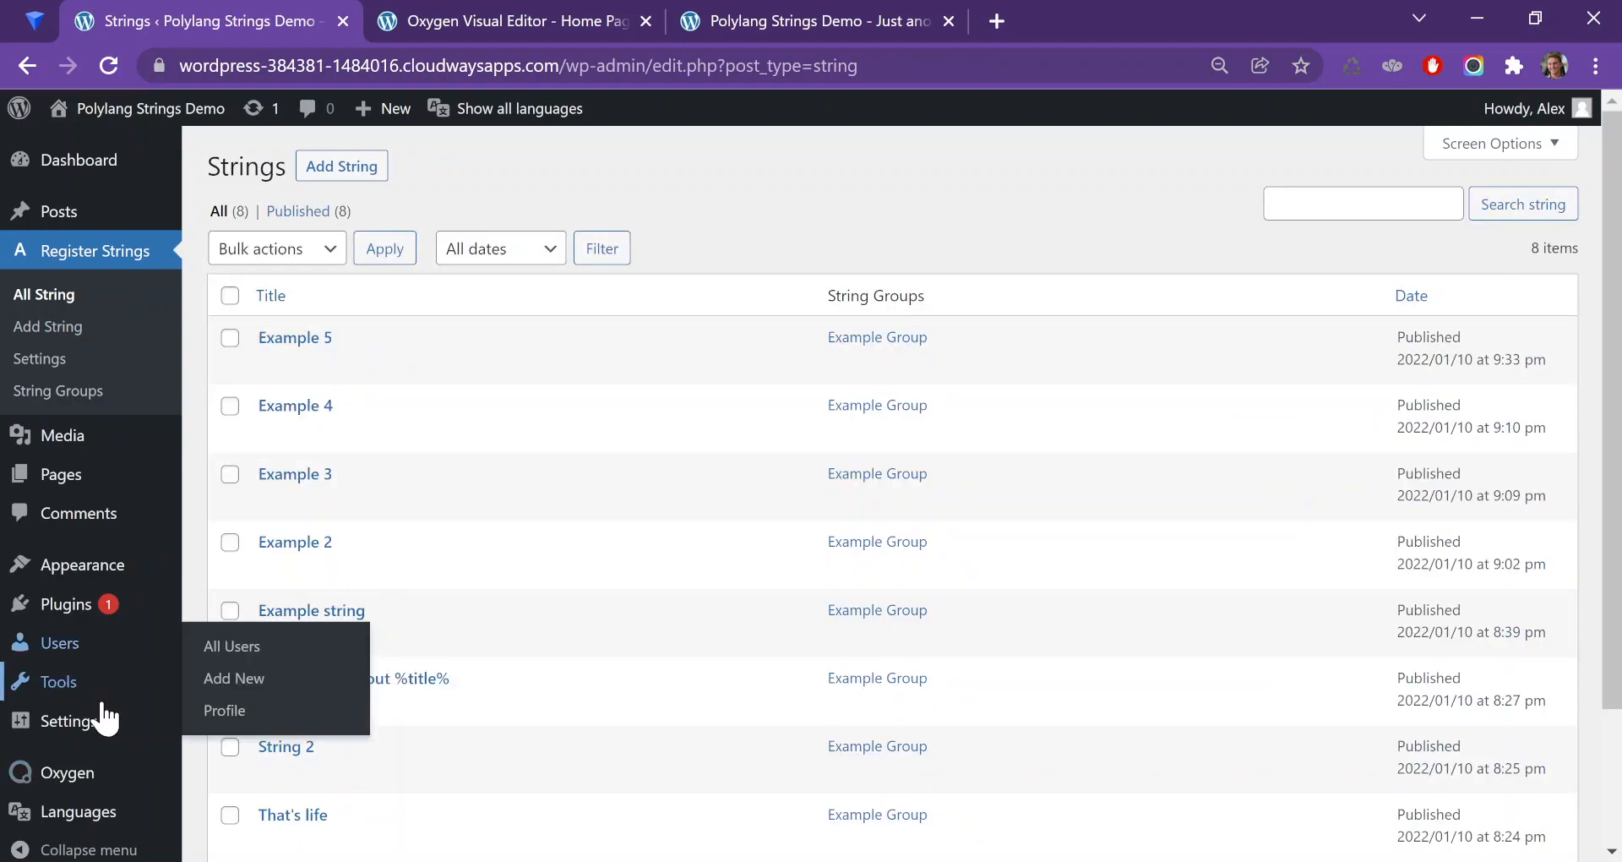
{"action": "mouse_move", "coordinate": [126, 824]}
{"action": "scroll", "coordinate": [127, 832], "scroll_direction": "down", "scroll_amount": 2}
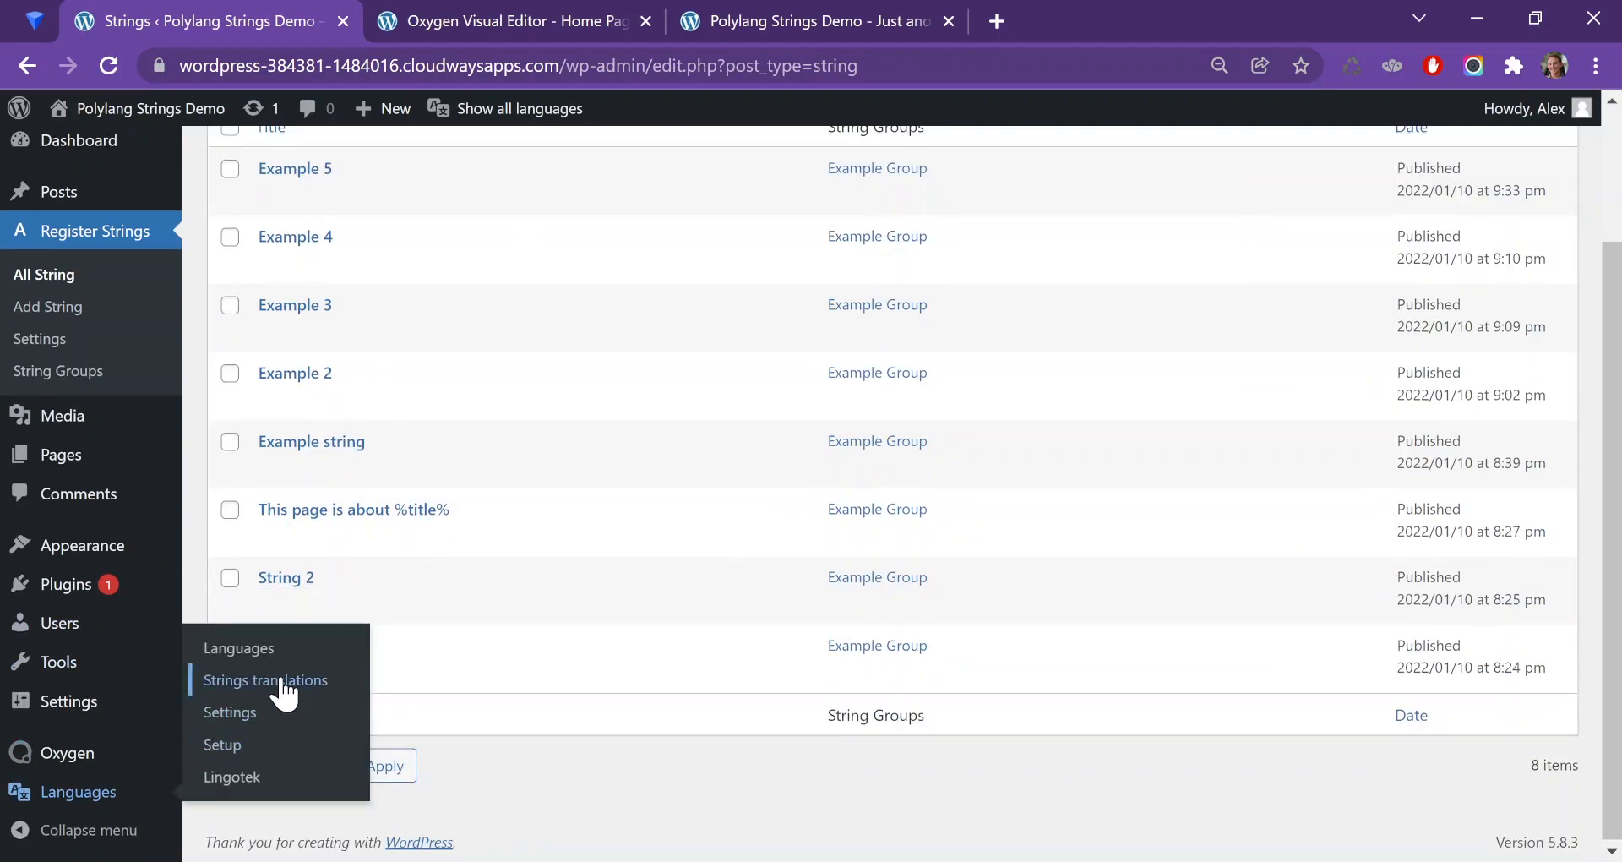
{"action": "left_click", "coordinate": [271, 657]}
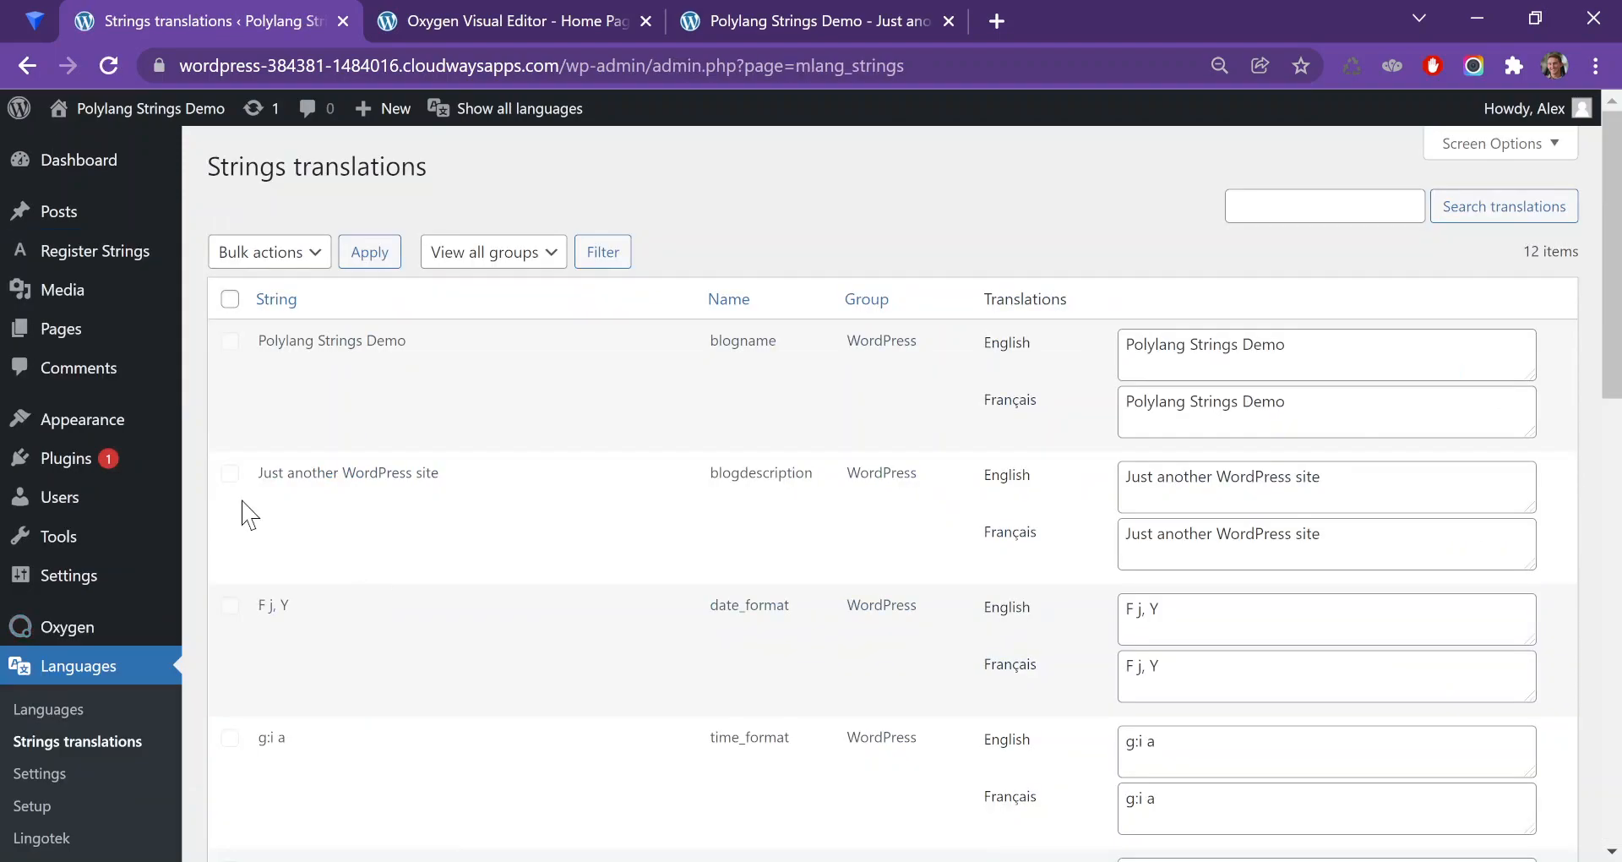
{"action": "left_click", "coordinate": [525, 255]}
{"action": "left_click", "coordinate": [494, 380]}
{"action": "left_click", "coordinate": [605, 256]}
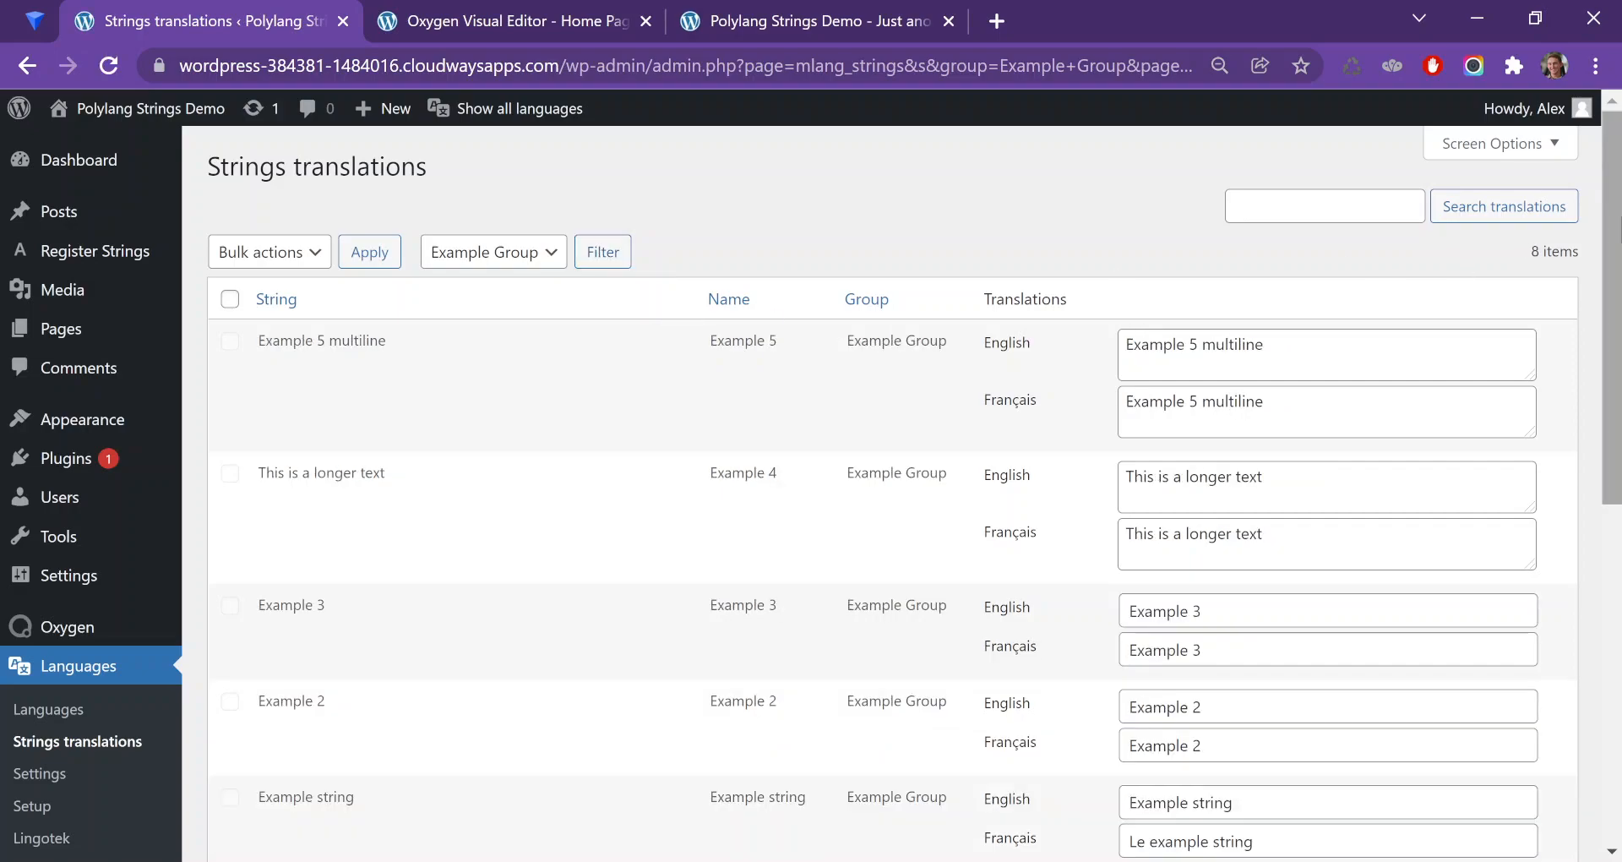
Examine the English and French translations of the strings in Example Group
{"action": "scroll", "coordinate": [1615, 287], "scroll_direction": "down", "scroll_amount": 2}
{"action": "scroll", "coordinate": [1615, 287], "scroll_direction": "down", "scroll_amount": 2}
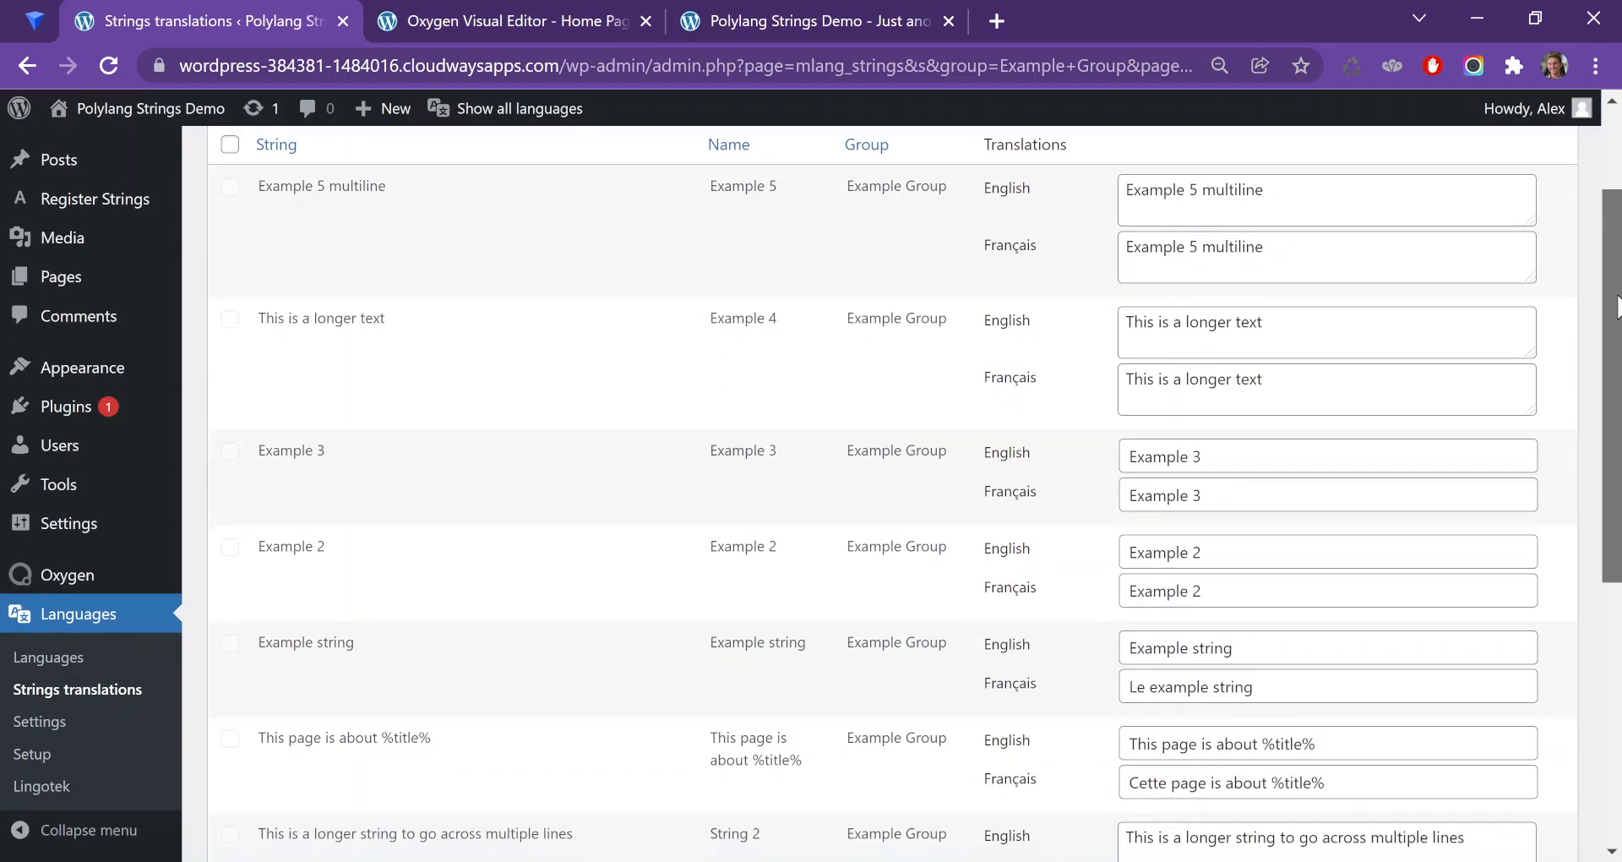
{"action": "scroll", "coordinate": [1616, 406], "scroll_direction": "up", "scroll_amount": 1}
{"action": "scroll", "coordinate": [1615, 405], "scroll_direction": "down", "scroll_amount": 3}
{"action": "scroll", "coordinate": [1615, 408], "scroll_direction": "down", "scroll_amount": 1}
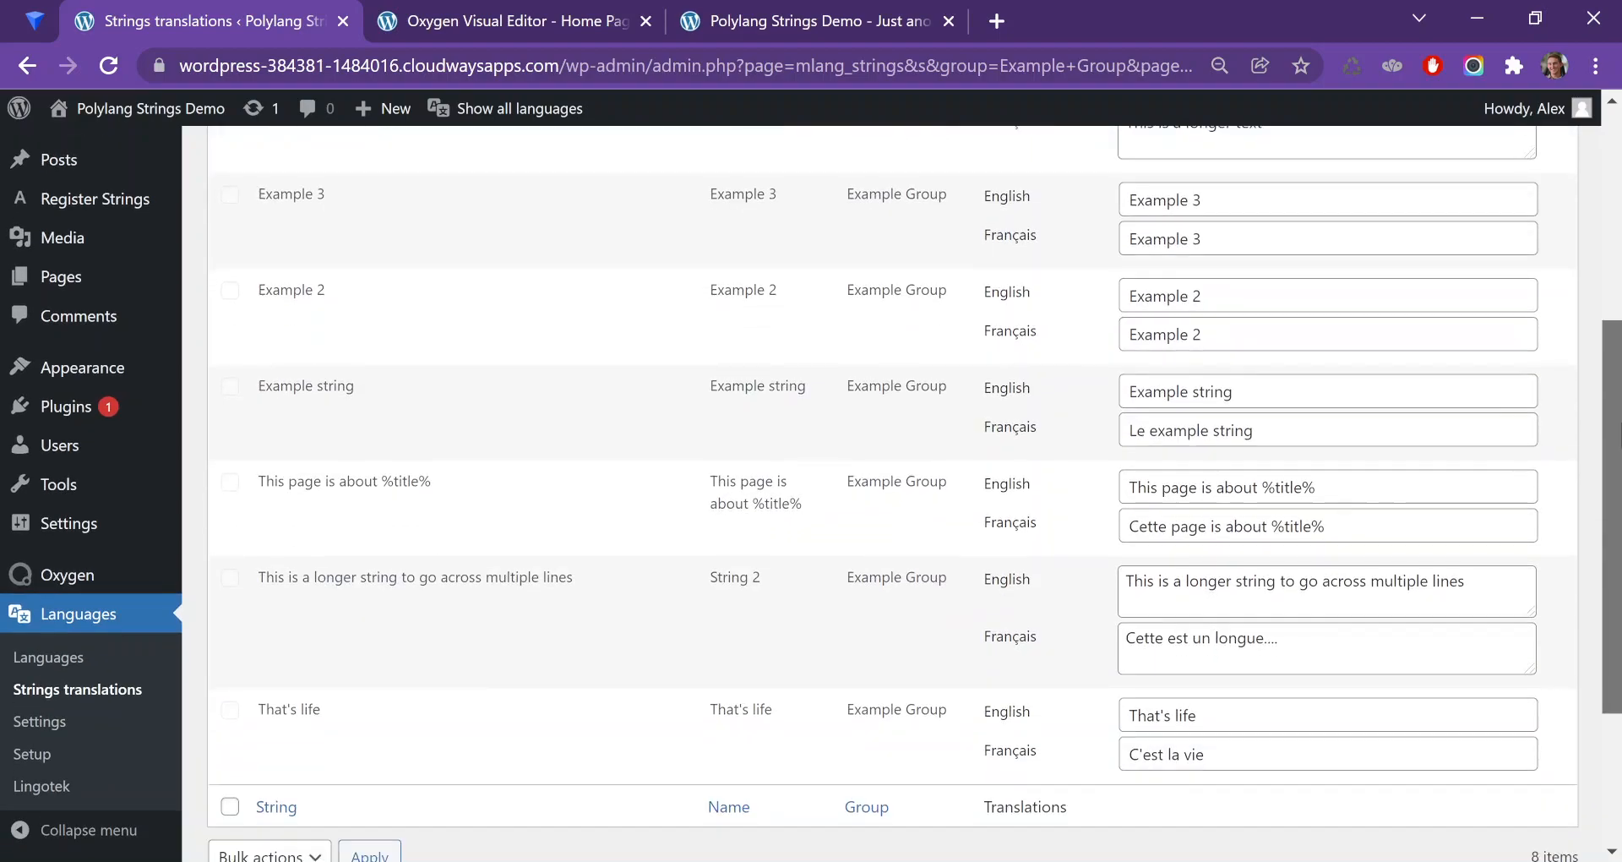
{"action": "scroll", "coordinate": [929, 490], "scroll_direction": "up", "scroll_amount": 1}
{"action": "left_click_drag", "start_coordinate": [1376, 597], "coordinate": [1071, 643]}
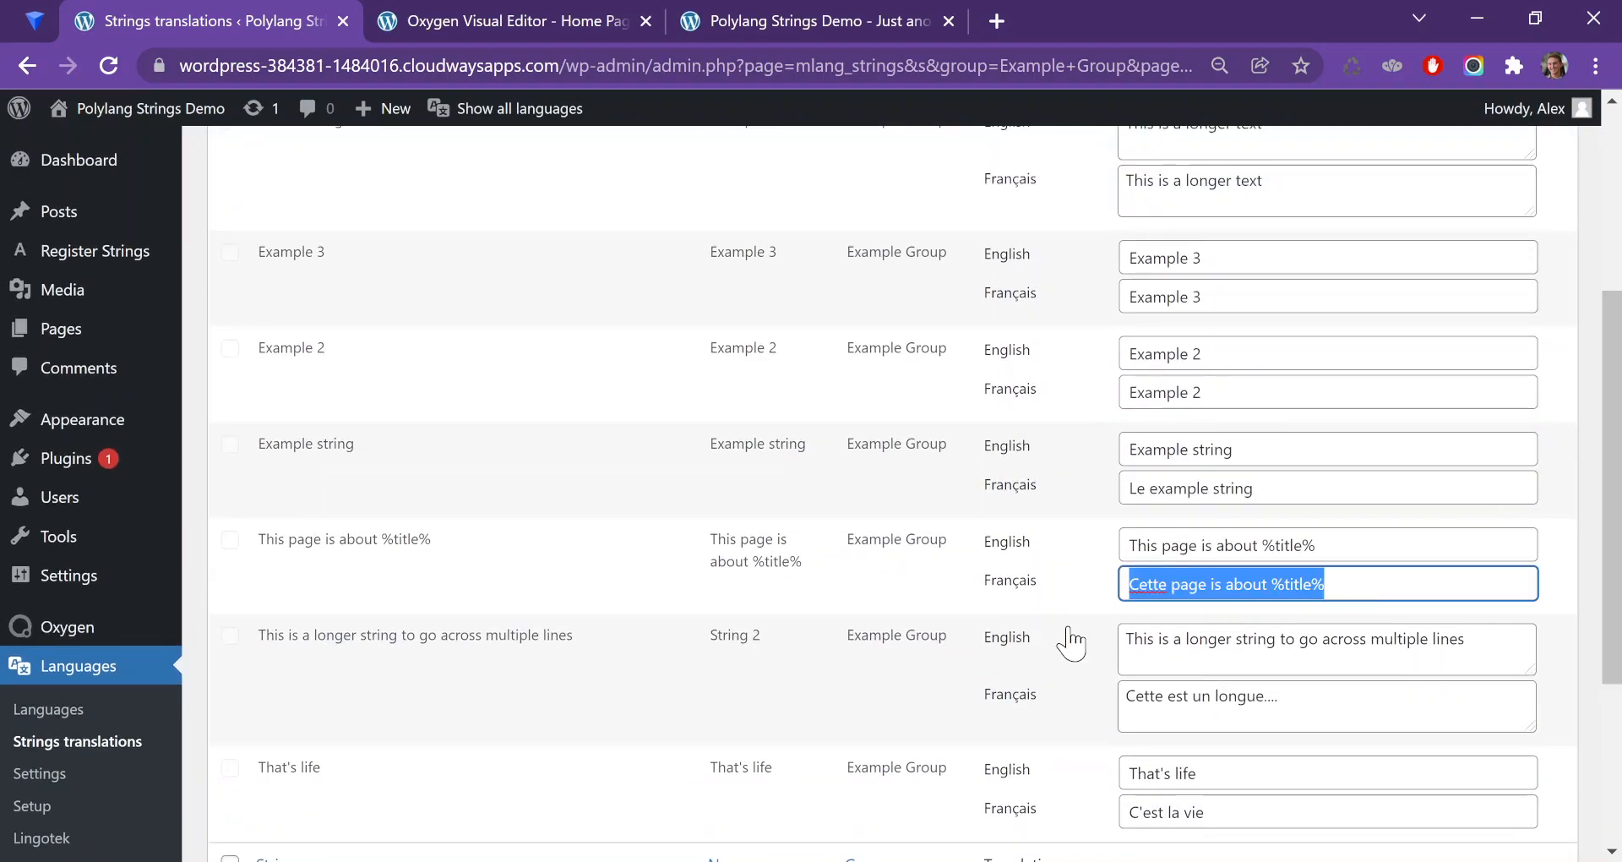
{"action": "scroll", "coordinate": [1609, 532], "scroll_direction": "up", "scroll_amount": 6}
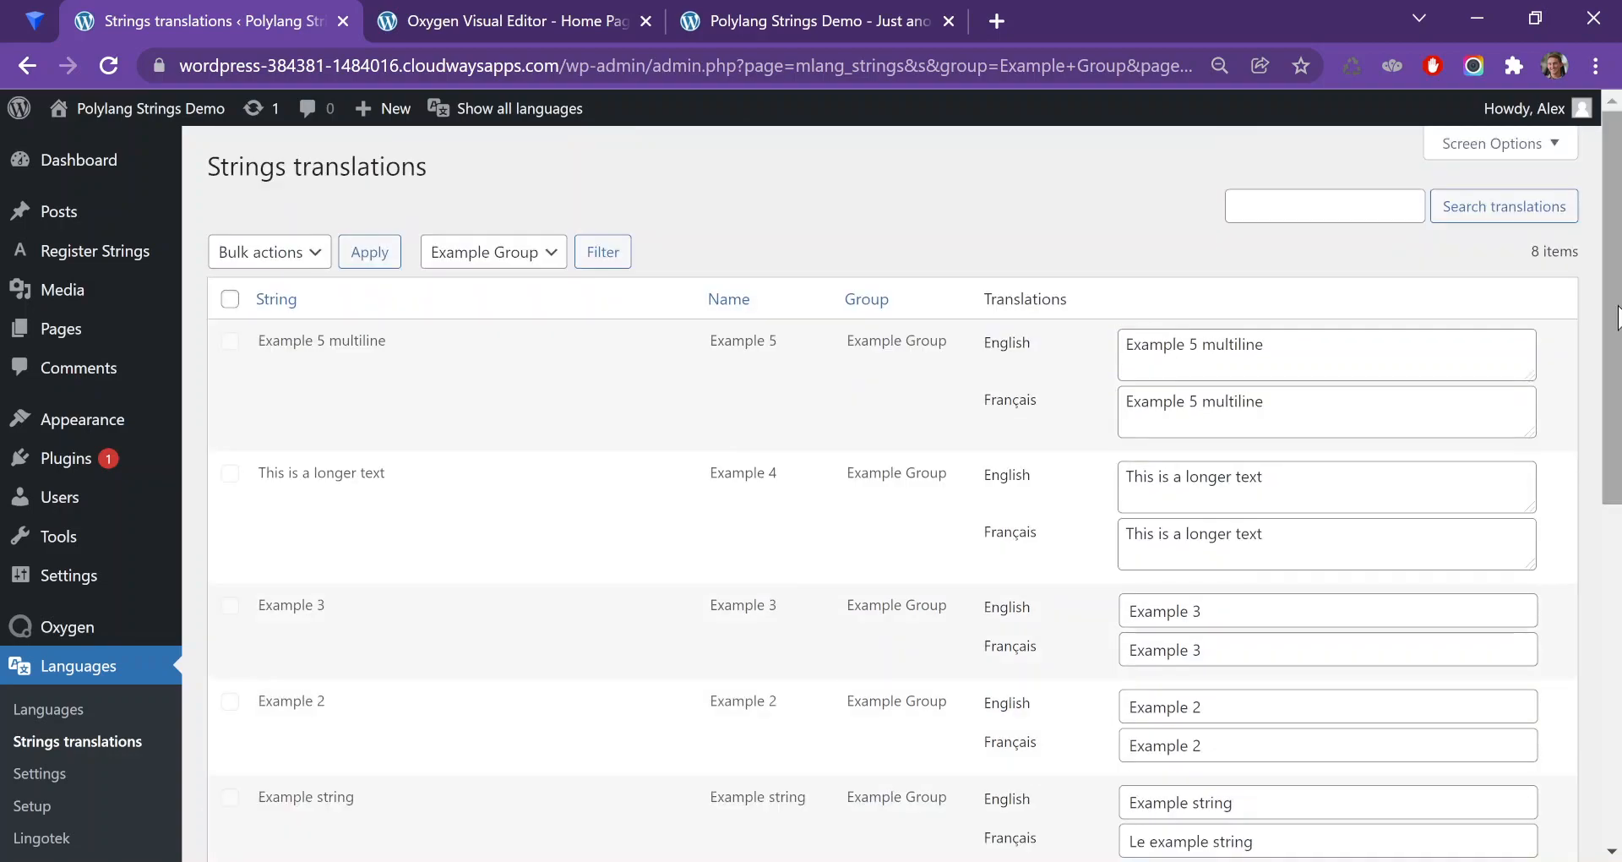
Change the French translation of the Example 5 string to "Le francais example 5 multiline" and save the translations
{"action": "left_click", "coordinate": [1204, 409]}
{"action": "left_click", "coordinate": [1301, 345]}
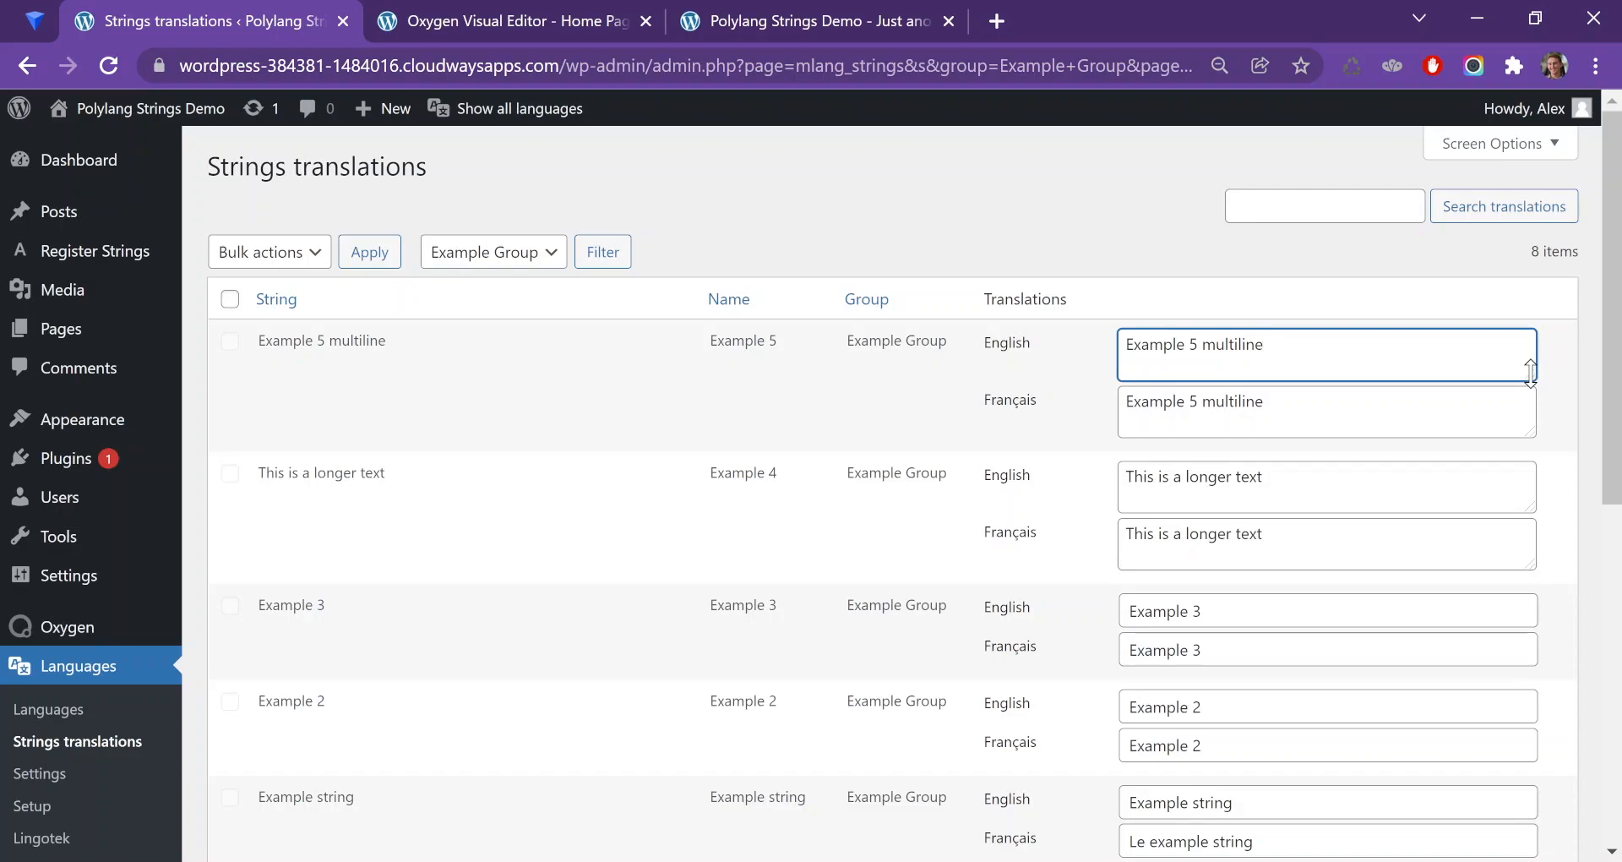
{"action": "left_click_drag", "start_coordinate": [1611, 347], "coordinate": [544, 363]}
{"action": "left_click_drag", "start_coordinate": [1276, 402], "coordinate": [1089, 394]}
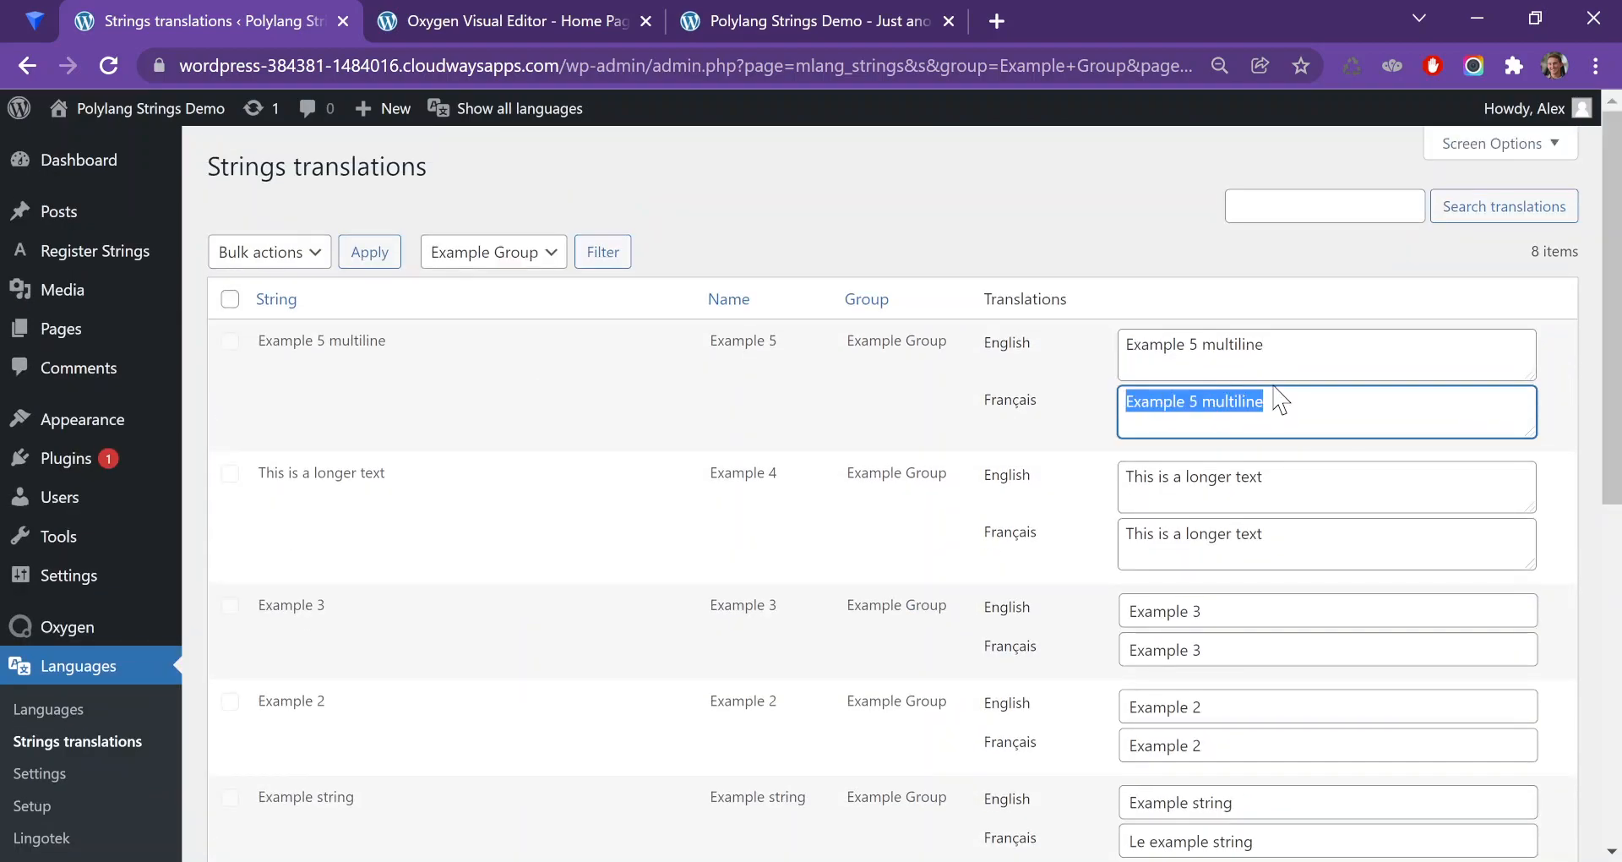
{"action": "key", "text": "Left"}
{"action": "type", "text": "Le francais"}
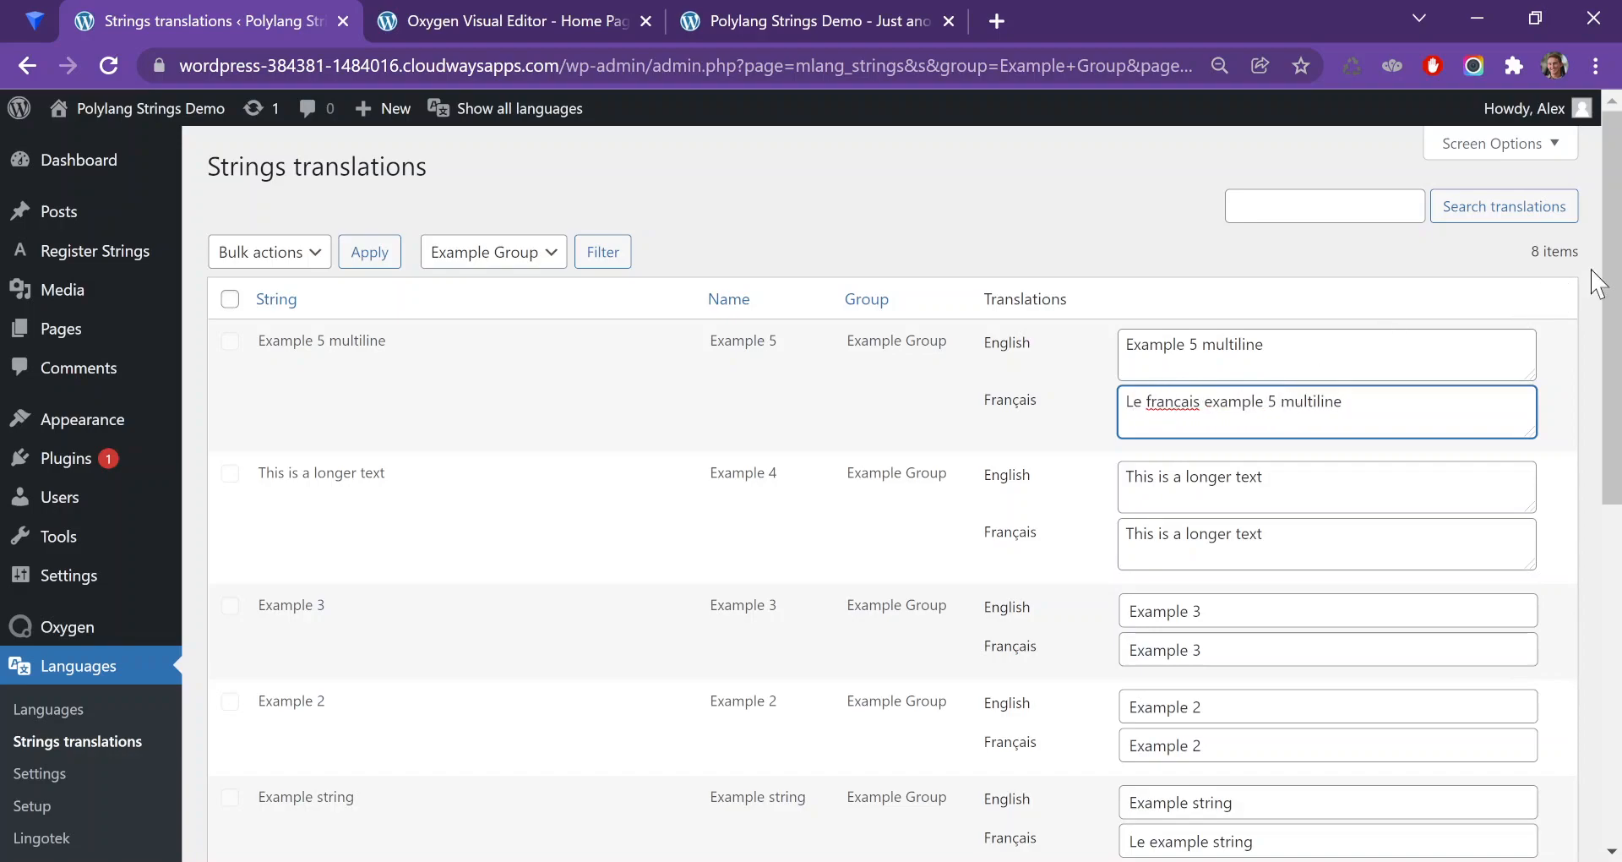
{"action": "scroll", "coordinate": [1594, 470], "scroll_direction": "down", "scroll_amount": 8}
{"action": "left_click", "coordinate": [267, 741]}
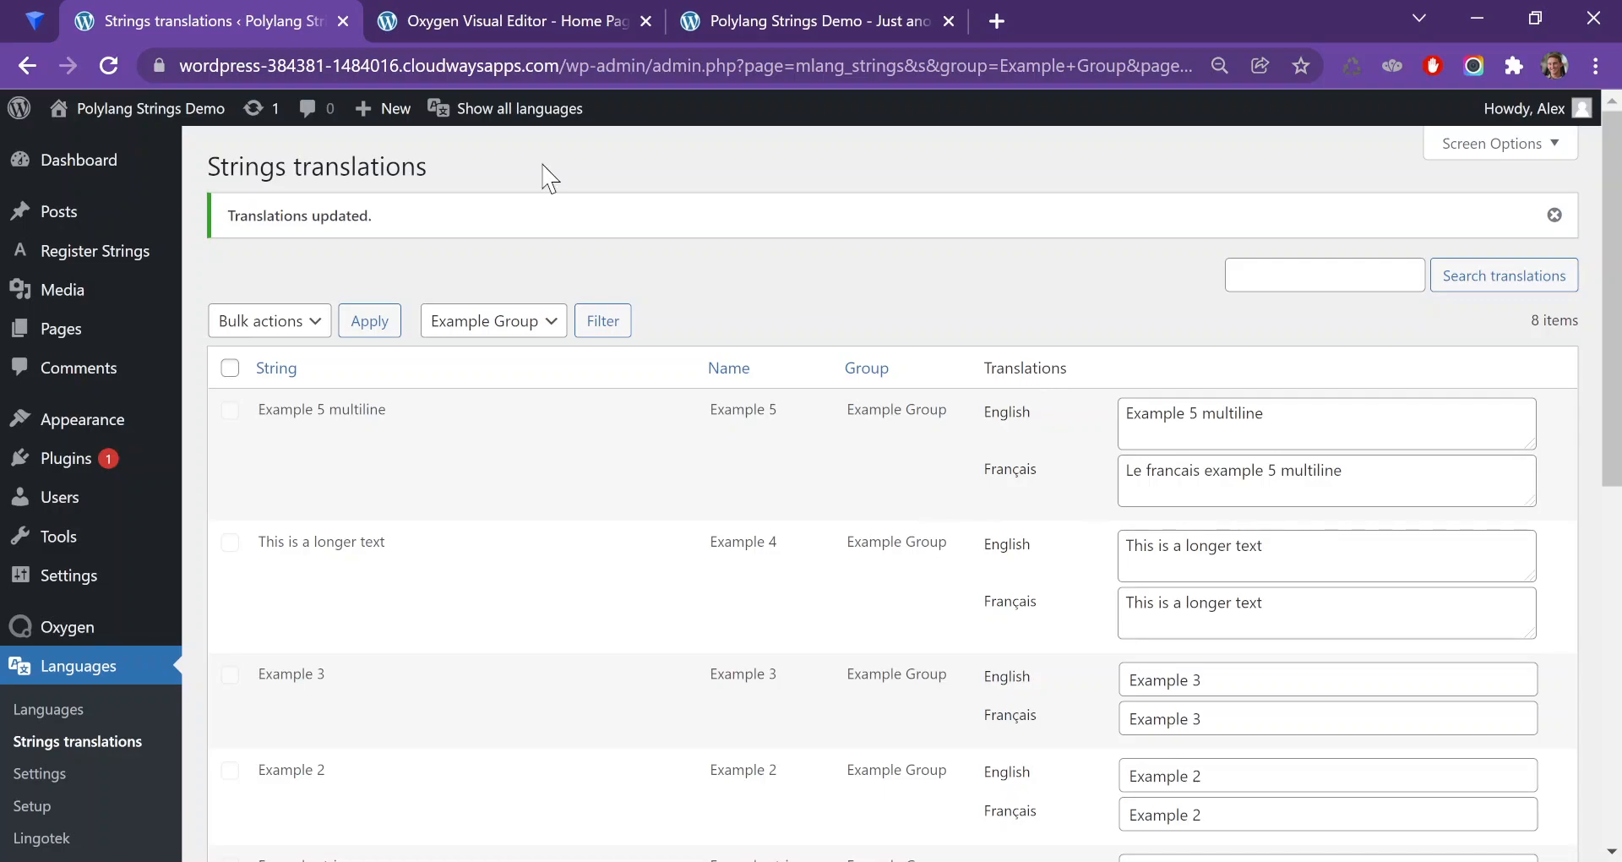
Switch to the Oxygen editor, check the existing shortcodes and add a new Shortcode element to the home page template
{"action": "left_click", "coordinate": [454, 34]}
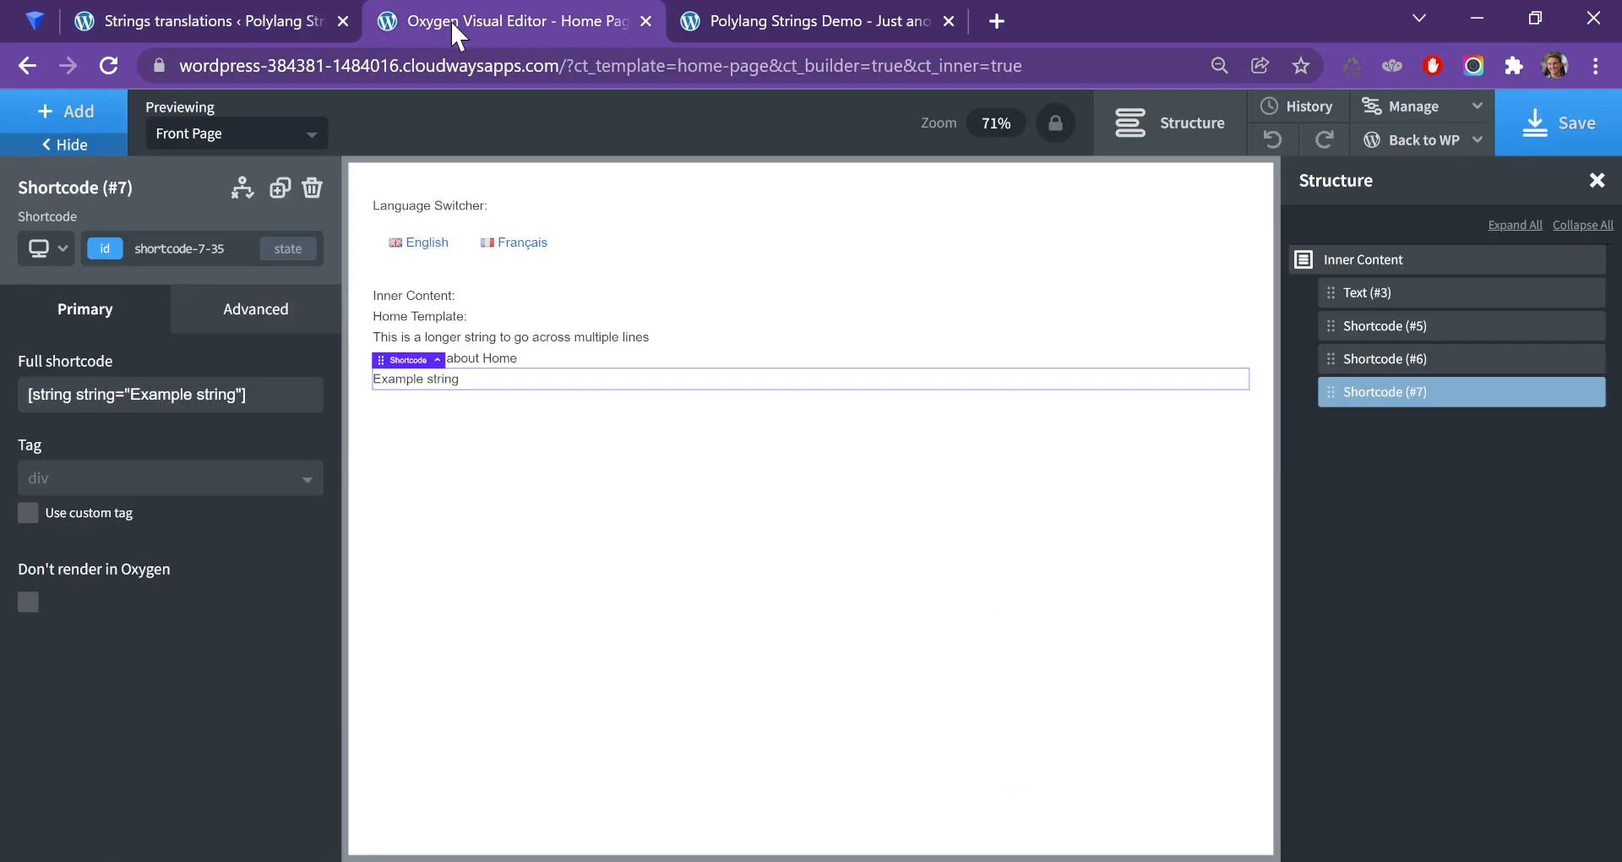
{"action": "left_click", "coordinate": [1416, 333]}
{"action": "left_click", "coordinate": [1419, 362]}
{"action": "left_click", "coordinate": [1406, 392]}
{"action": "left_click", "coordinate": [52, 117]}
{"action": "type", "text": "short"}
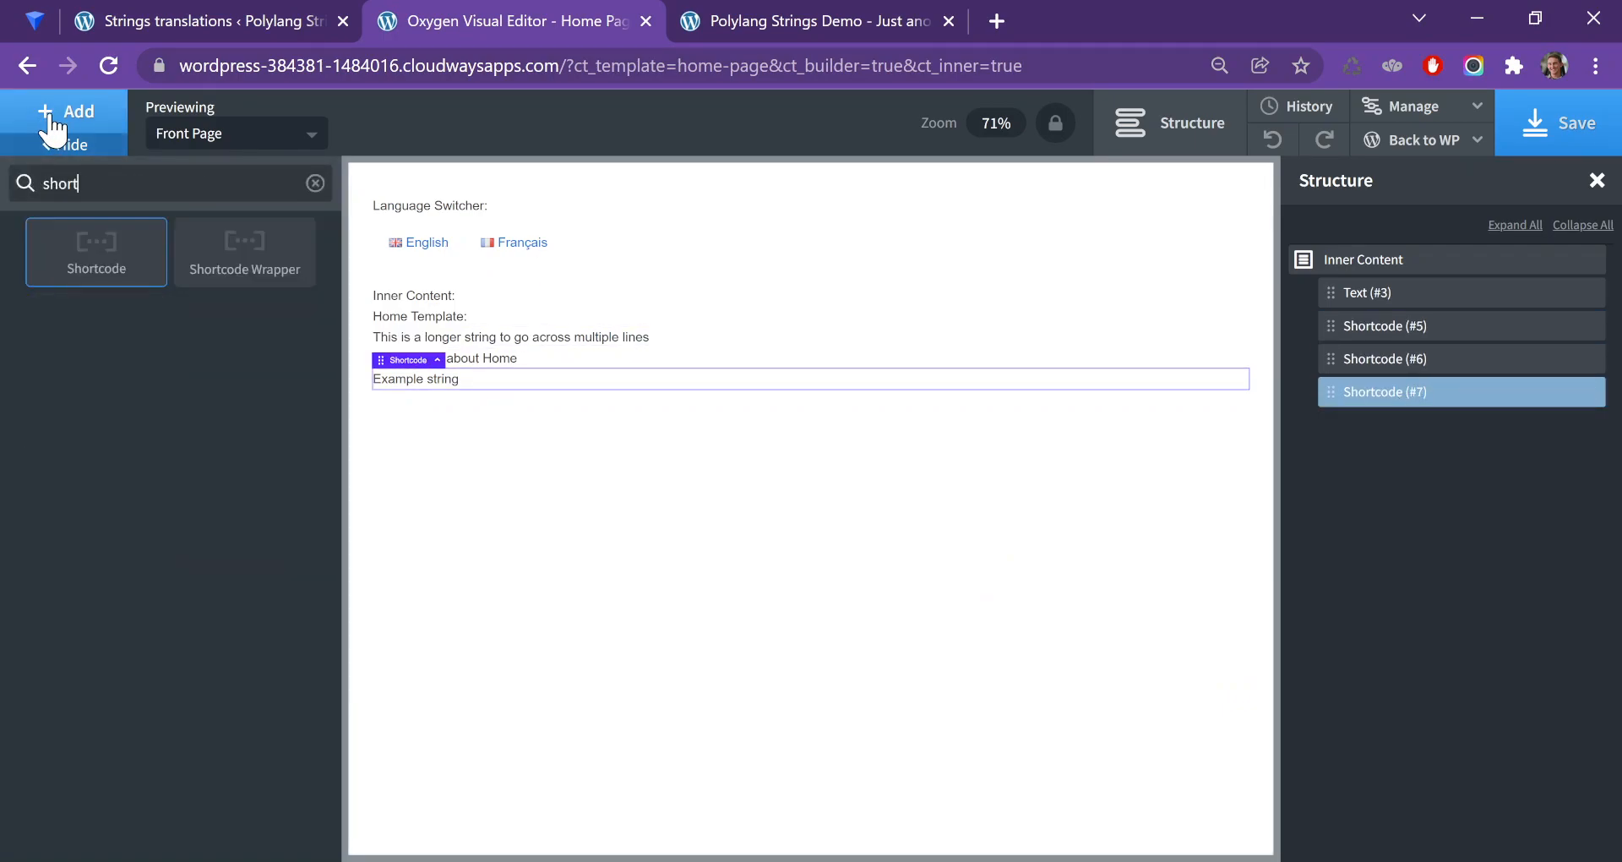
{"action": "left_click", "coordinate": [109, 261]}
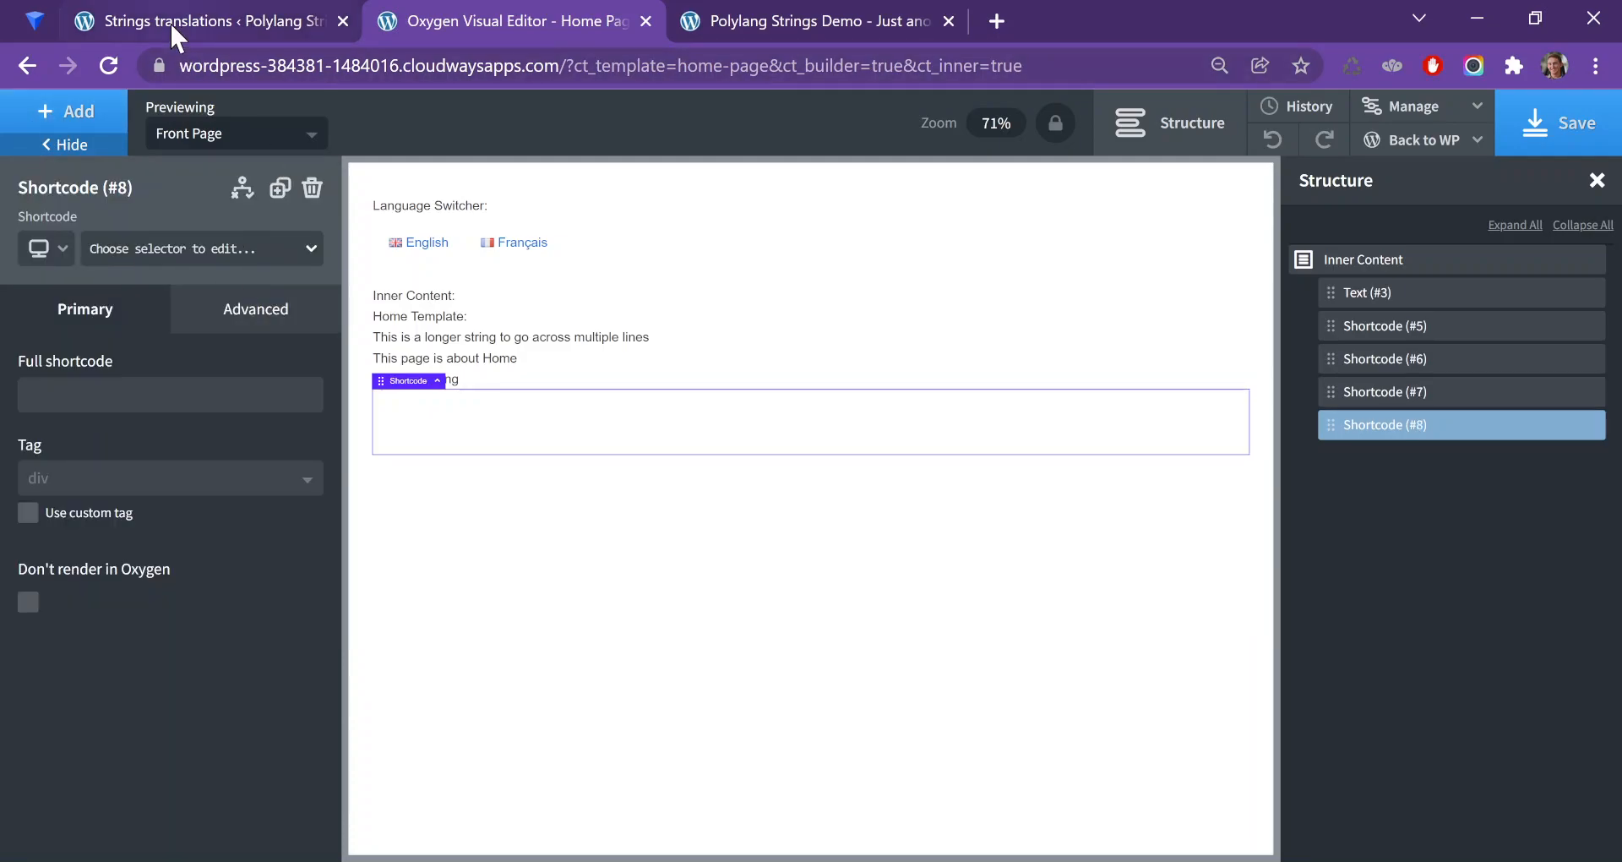
Return to the strings translations page and copy the English text "Example 5 multiline"
{"action": "left_click", "coordinate": [170, 22]}
{"action": "left_click_drag", "start_coordinate": [387, 411], "coordinate": [257, 414]}
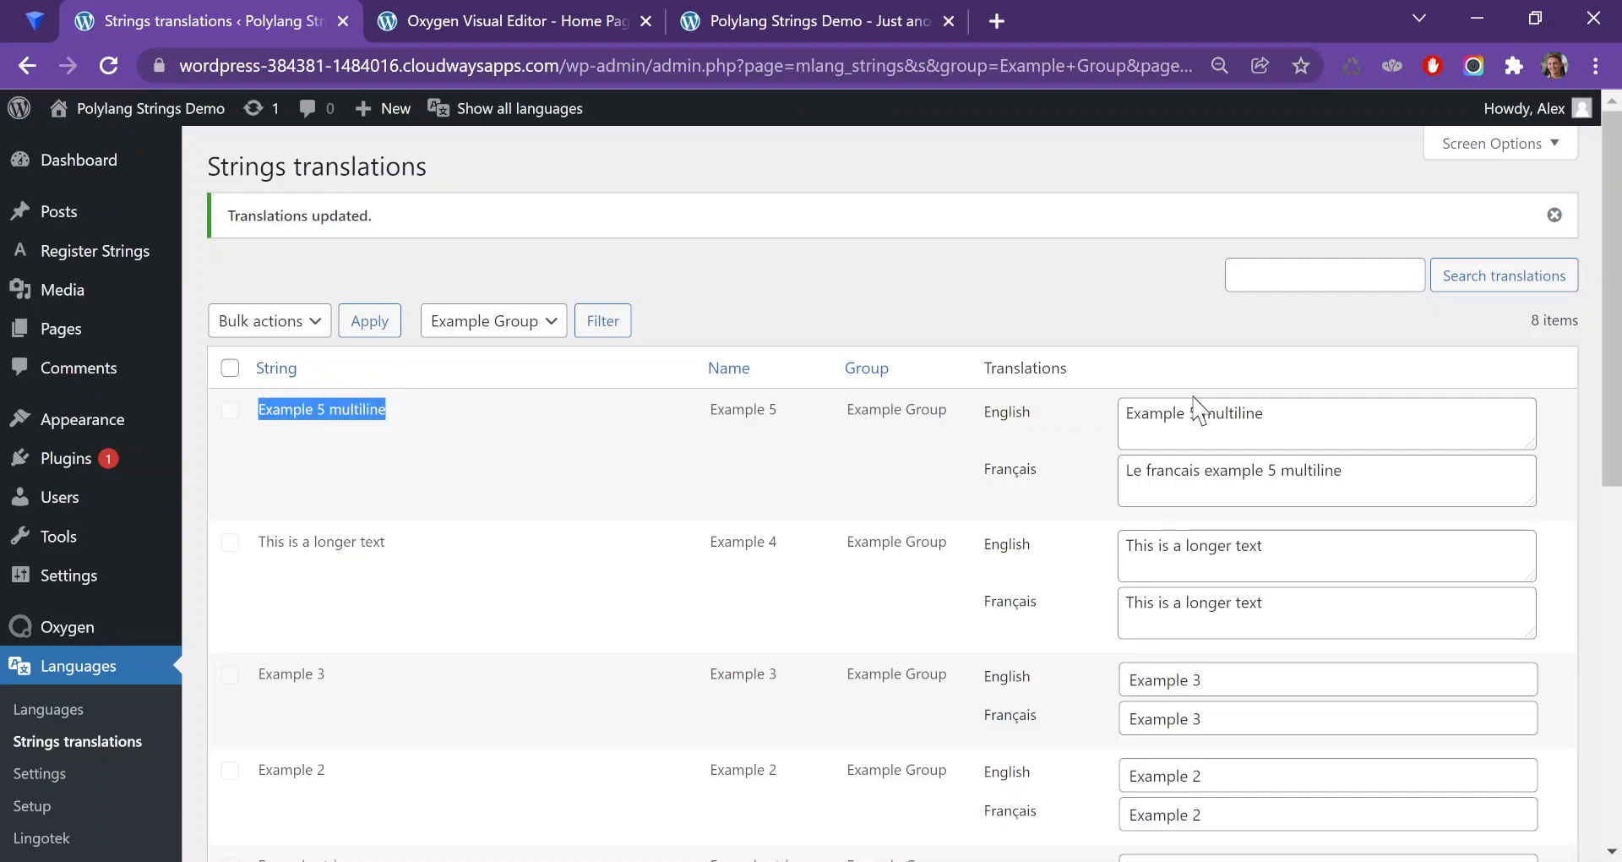
{"action": "left_click_drag", "start_coordinate": [1265, 420], "coordinate": [1131, 433]}
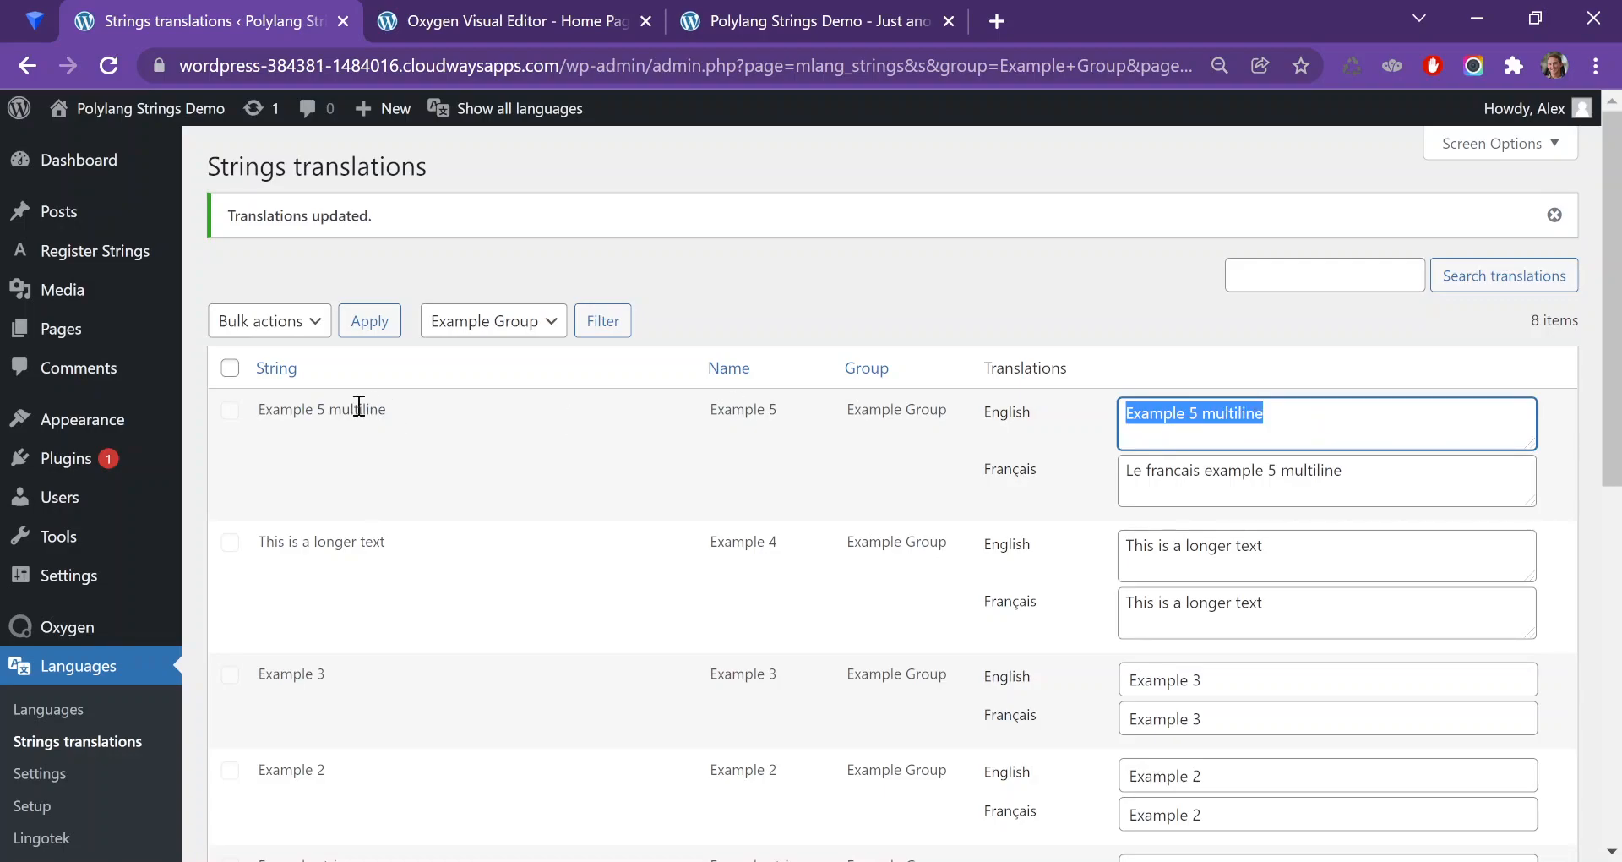
{"action": "left_click", "coordinate": [419, 429]}
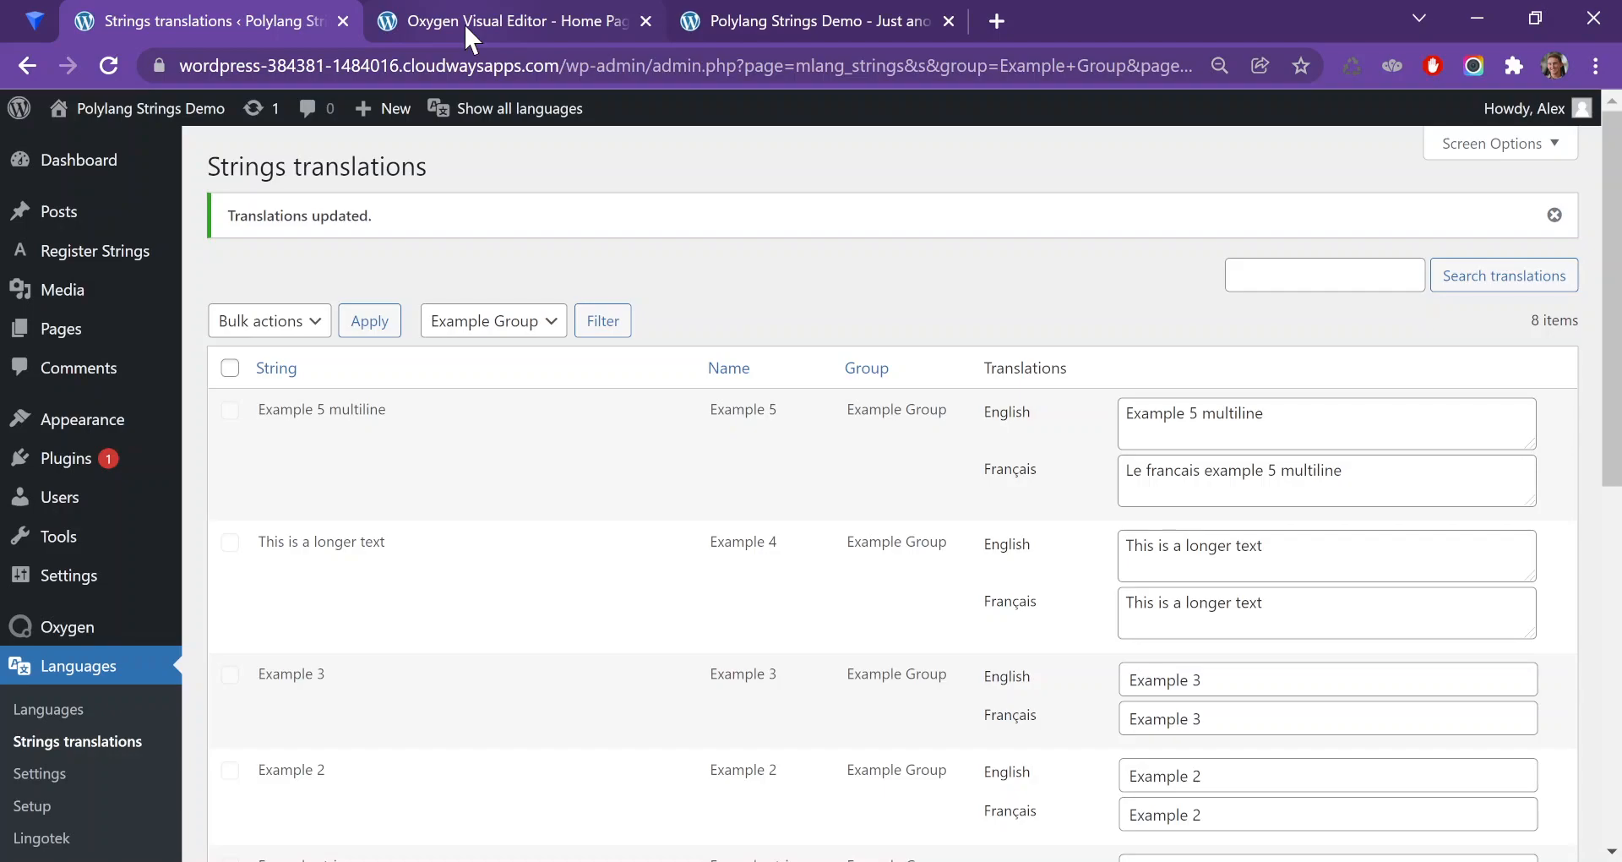
{"action": "left_click_drag", "start_coordinate": [1298, 416], "coordinate": [1114, 433]}
{"action": "key", "text": "ctrl+c"}
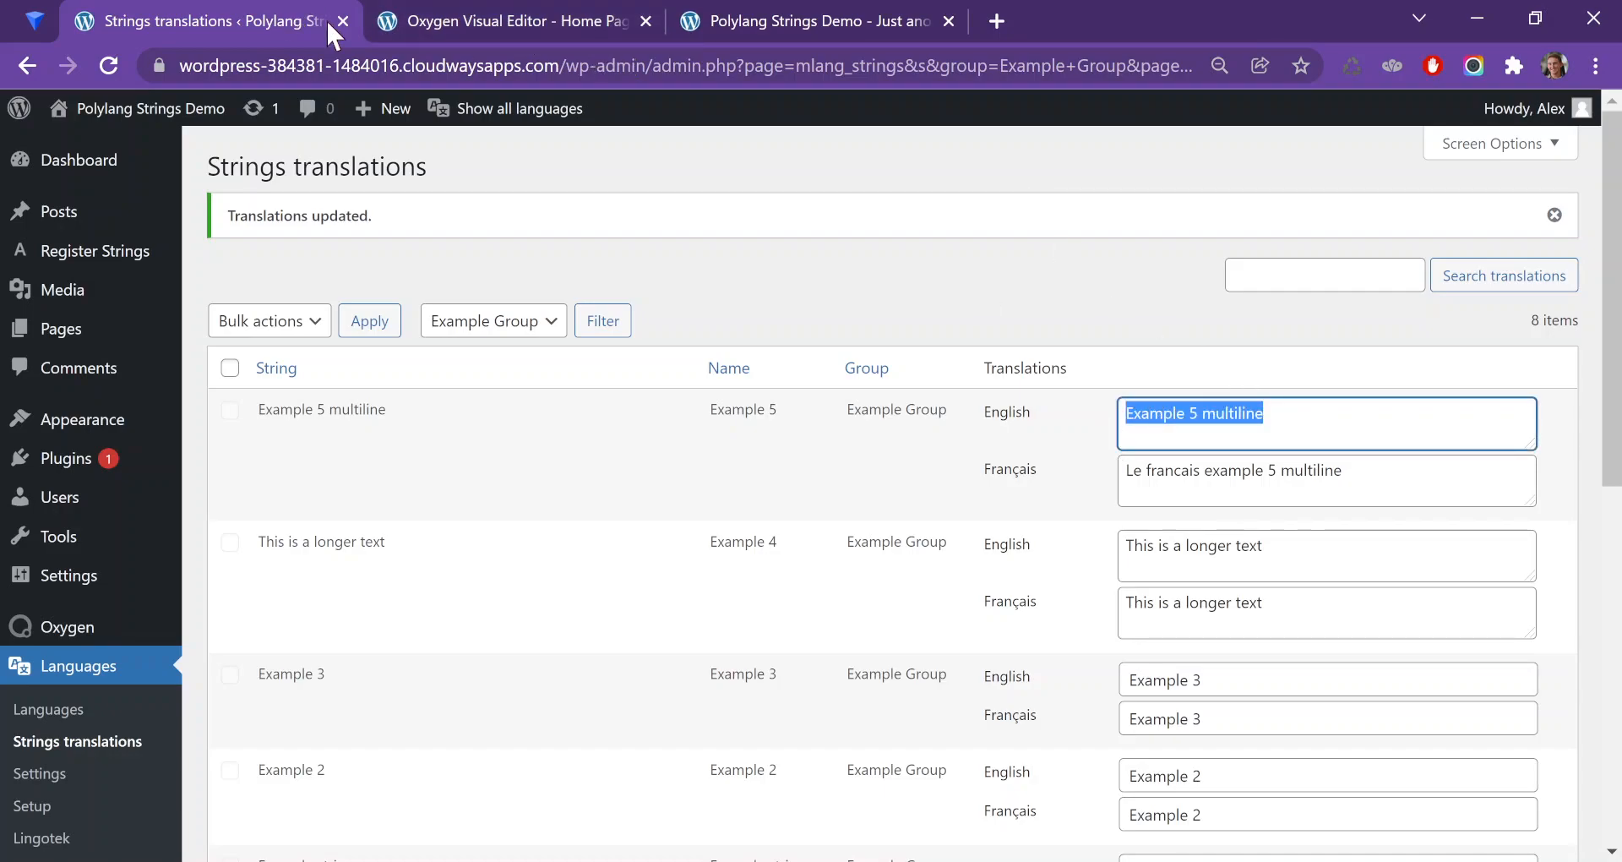
In the Oxygen editor, set the new element's full shortcode to [string string="Example 5 multiline"]
{"action": "left_click", "coordinate": [438, 24]}
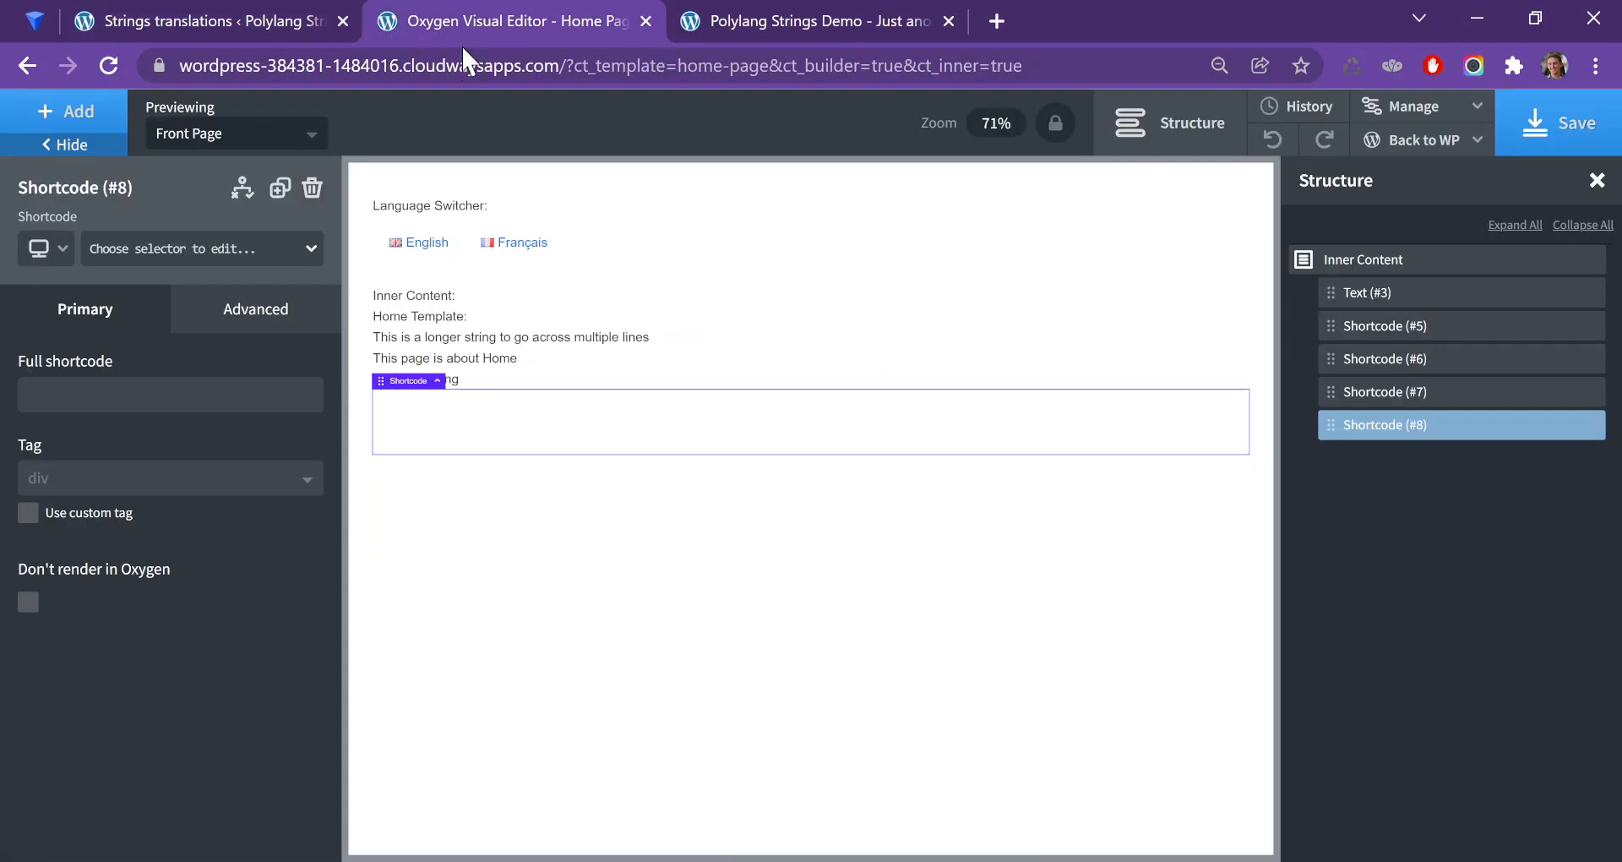
{"action": "left_click", "coordinate": [84, 402]}
{"action": "type", "text": "[str"}
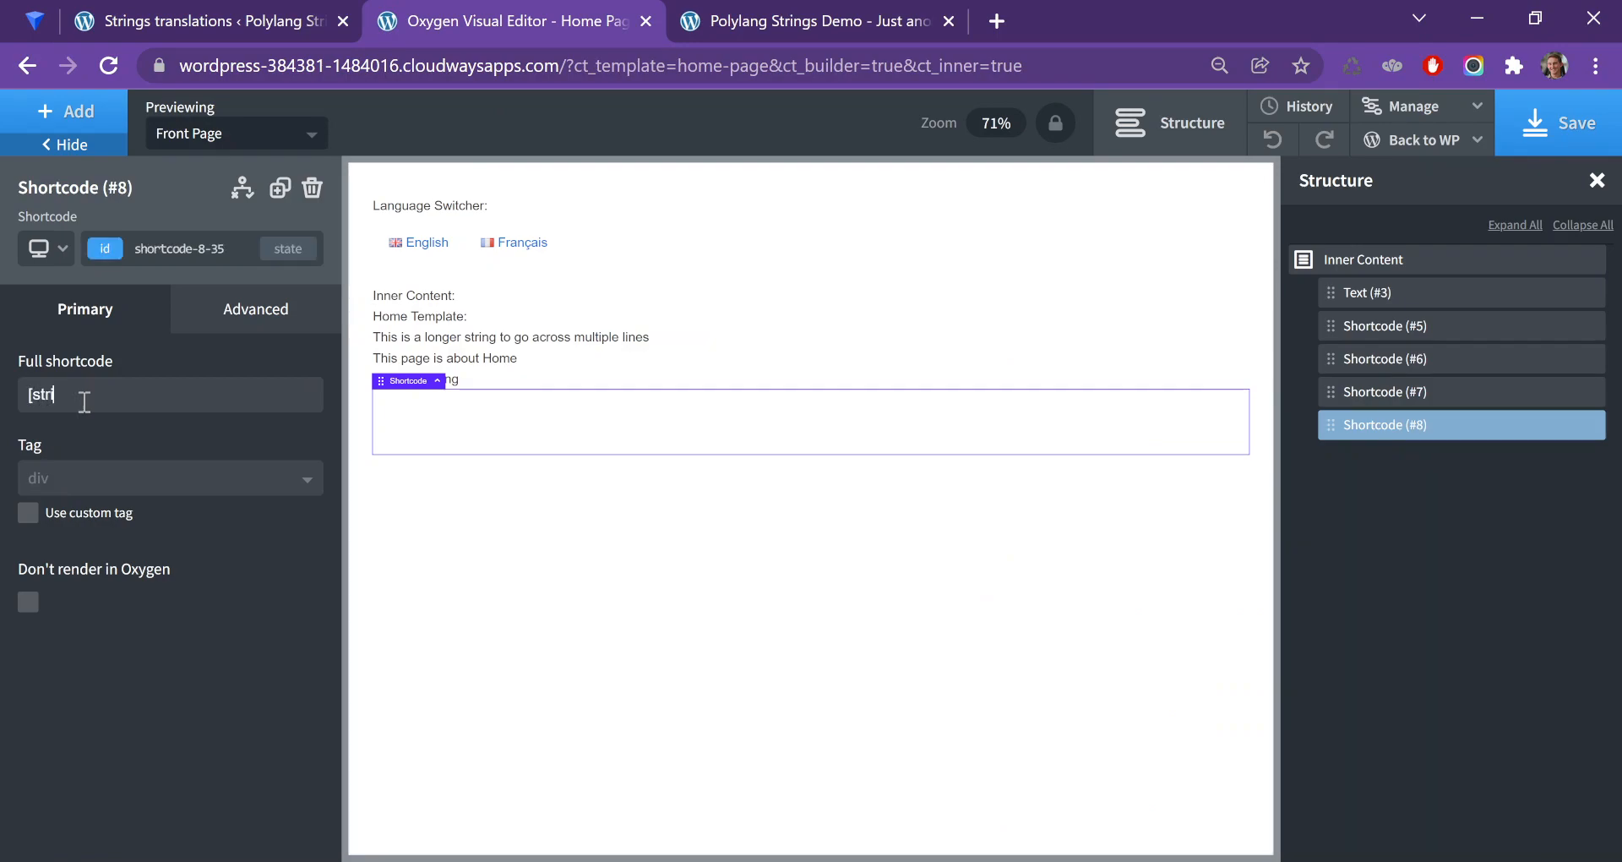
{"action": "type", "text": "ing string=\""}
{"action": "key", "text": "ctrl+v"}
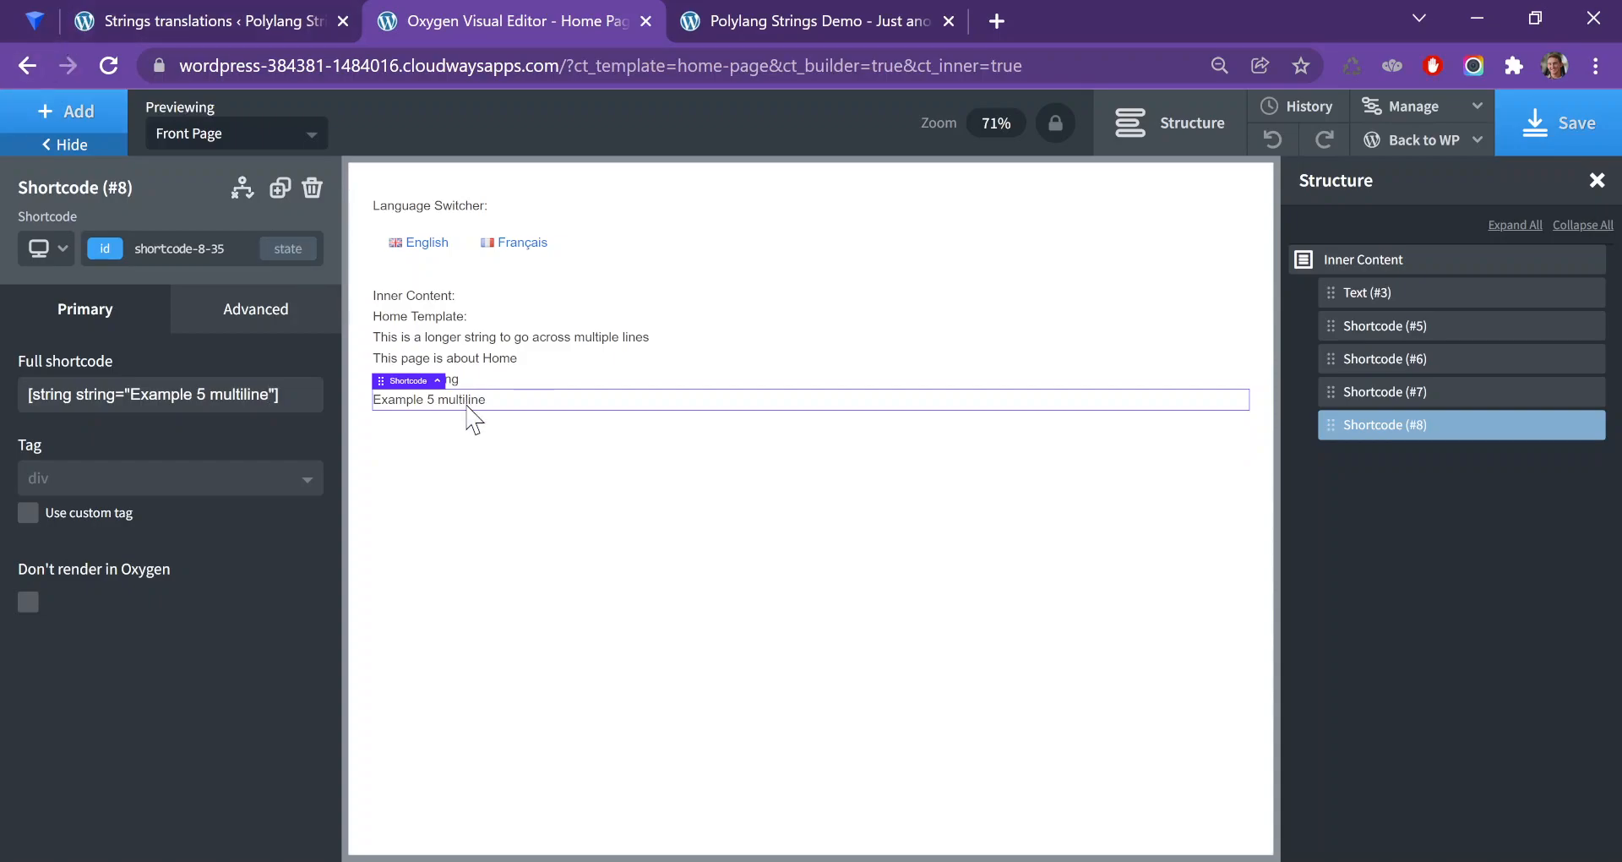
Save the home page template and check the Example 5 string on the English version of the front page
{"action": "left_click", "coordinate": [1595, 135]}
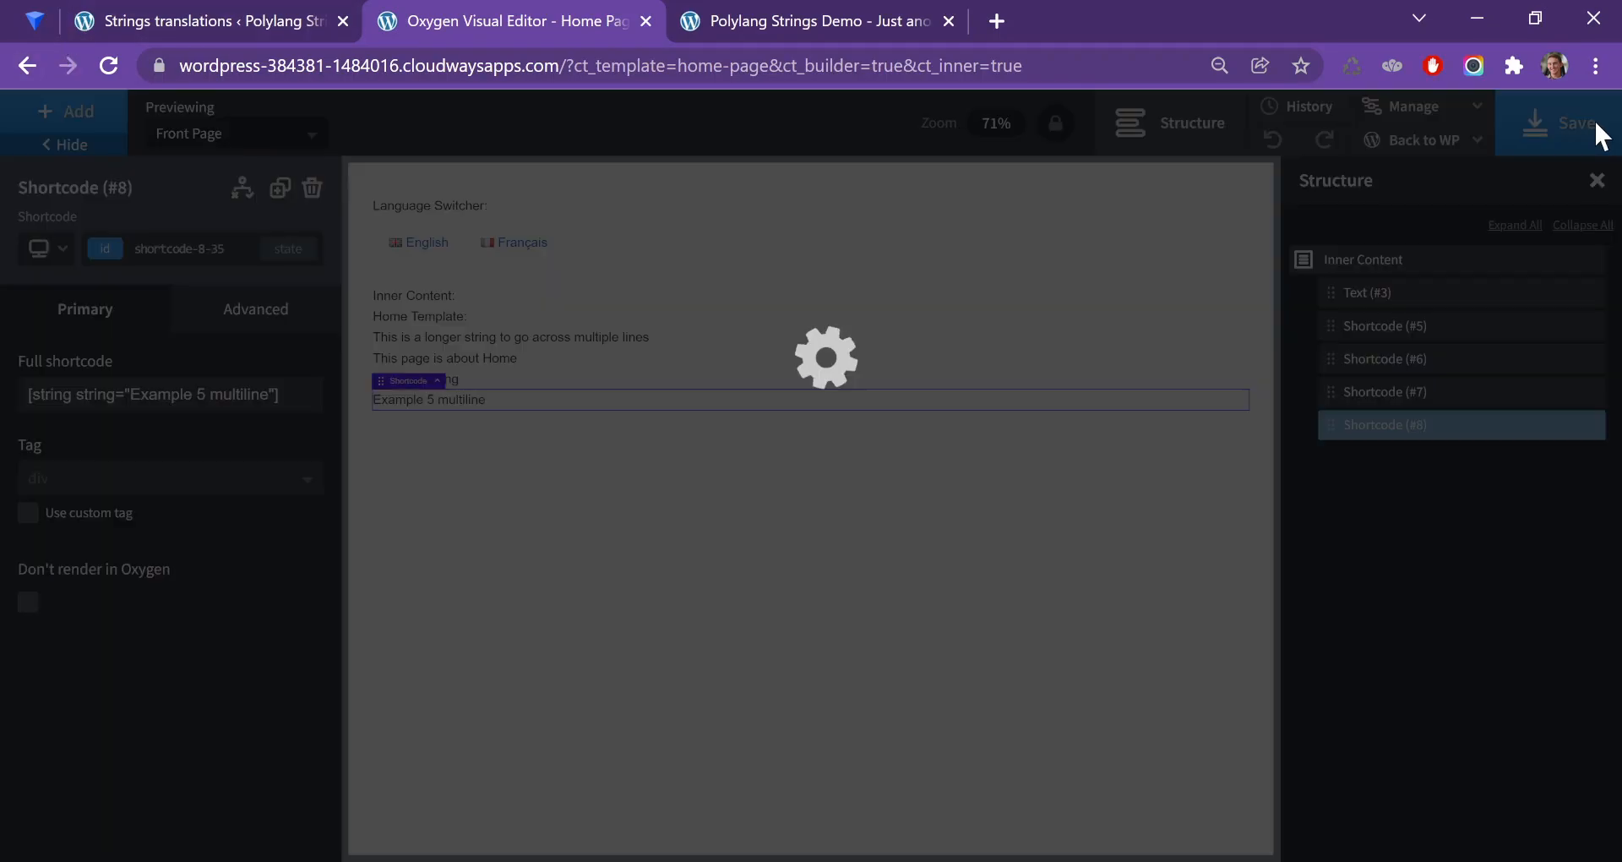
{"action": "left_click", "coordinate": [740, 34]}
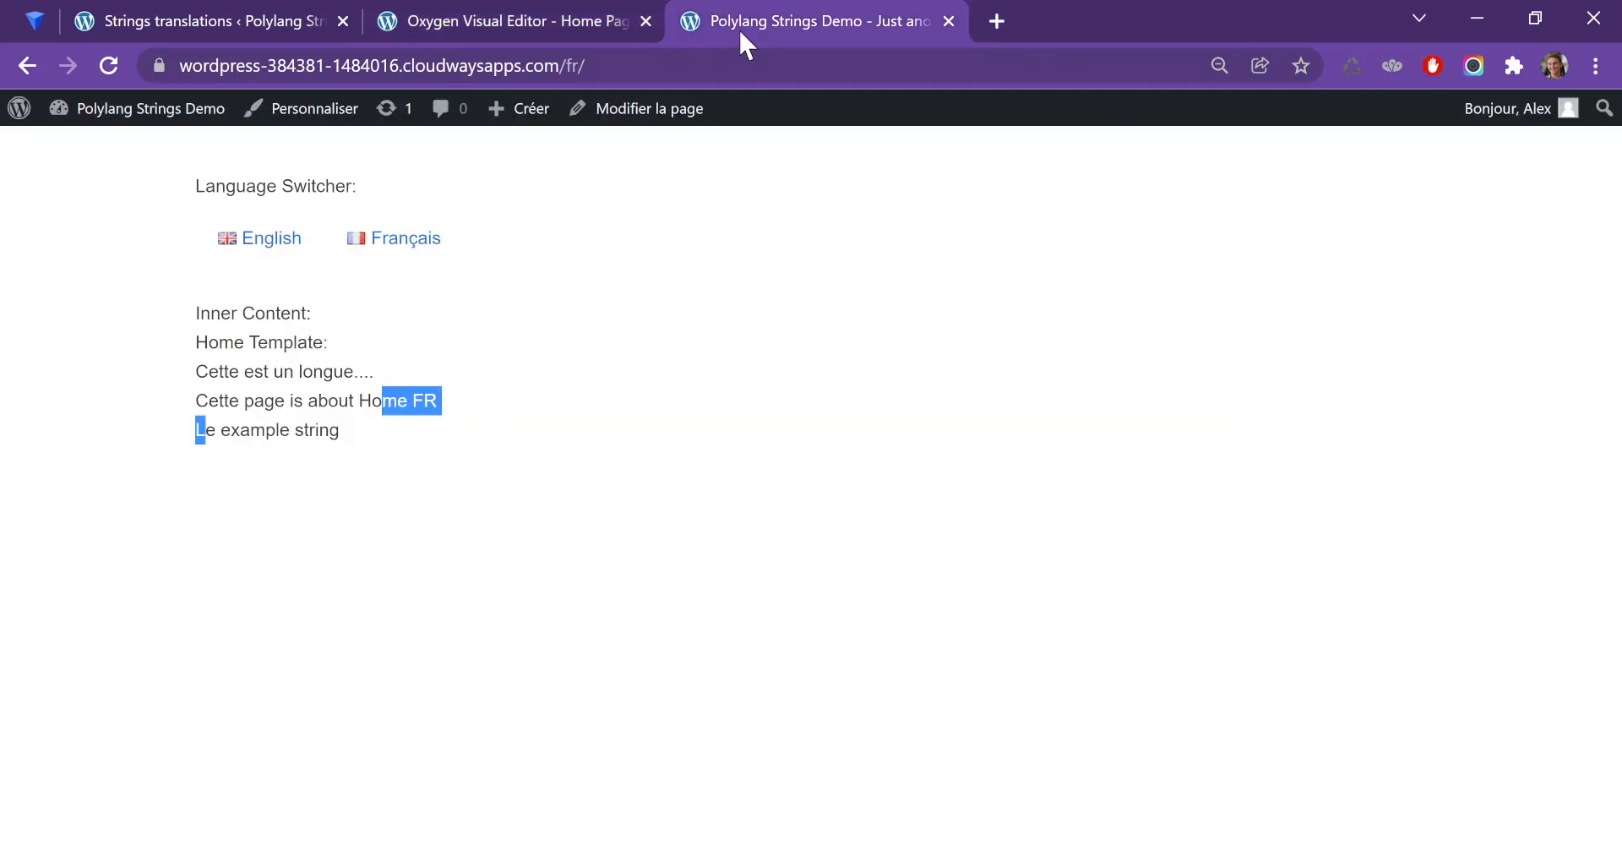
{"action": "left_click", "coordinate": [232, 257]}
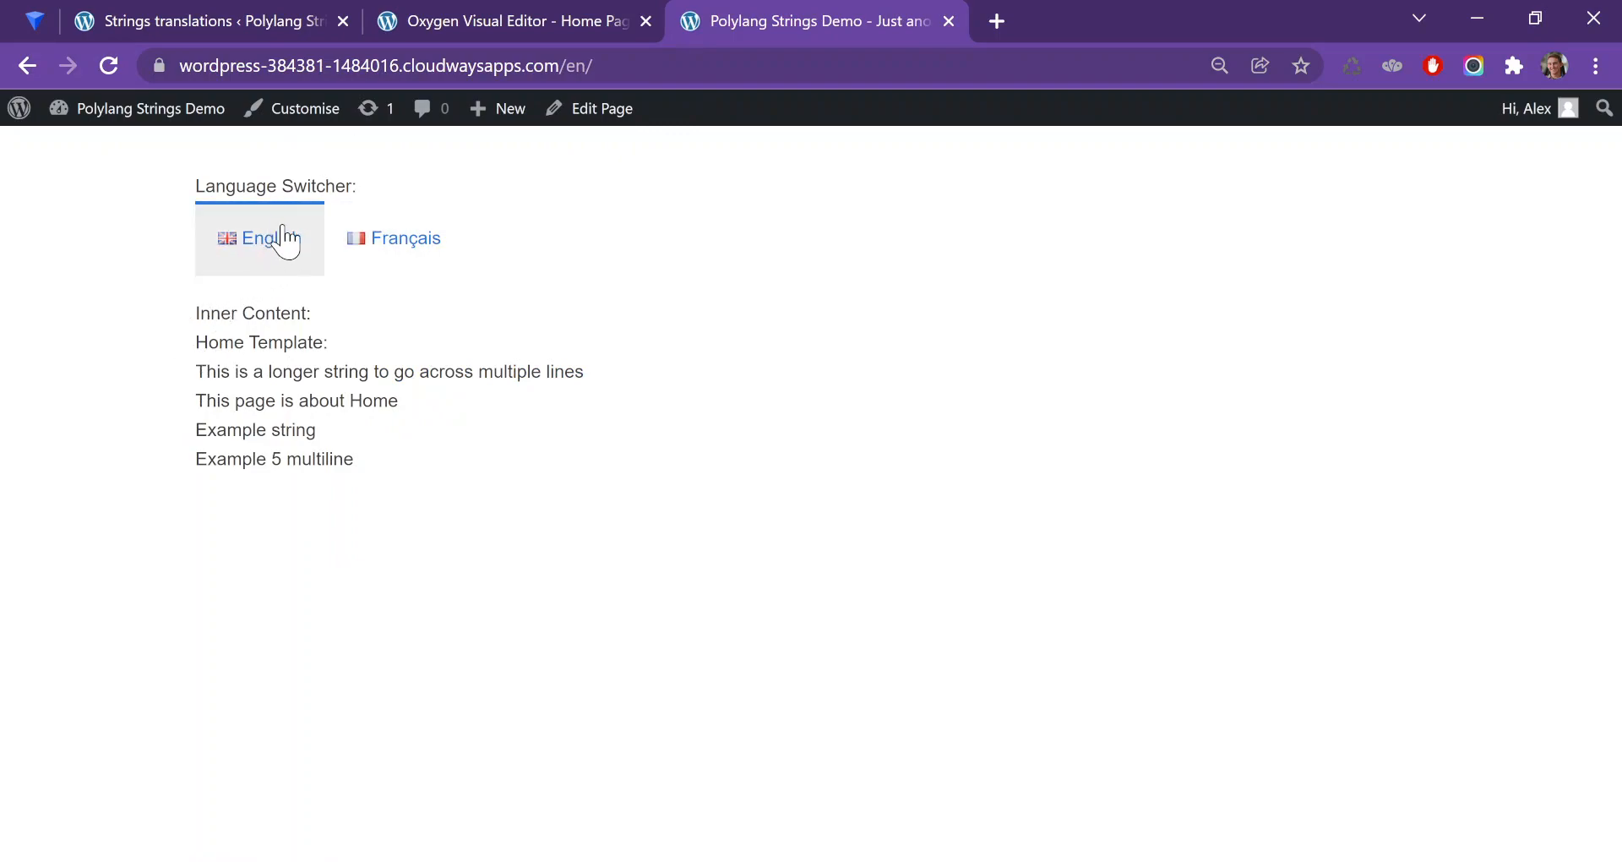
{"action": "left_click_drag", "start_coordinate": [617, 67], "coordinate": [559, 68]}
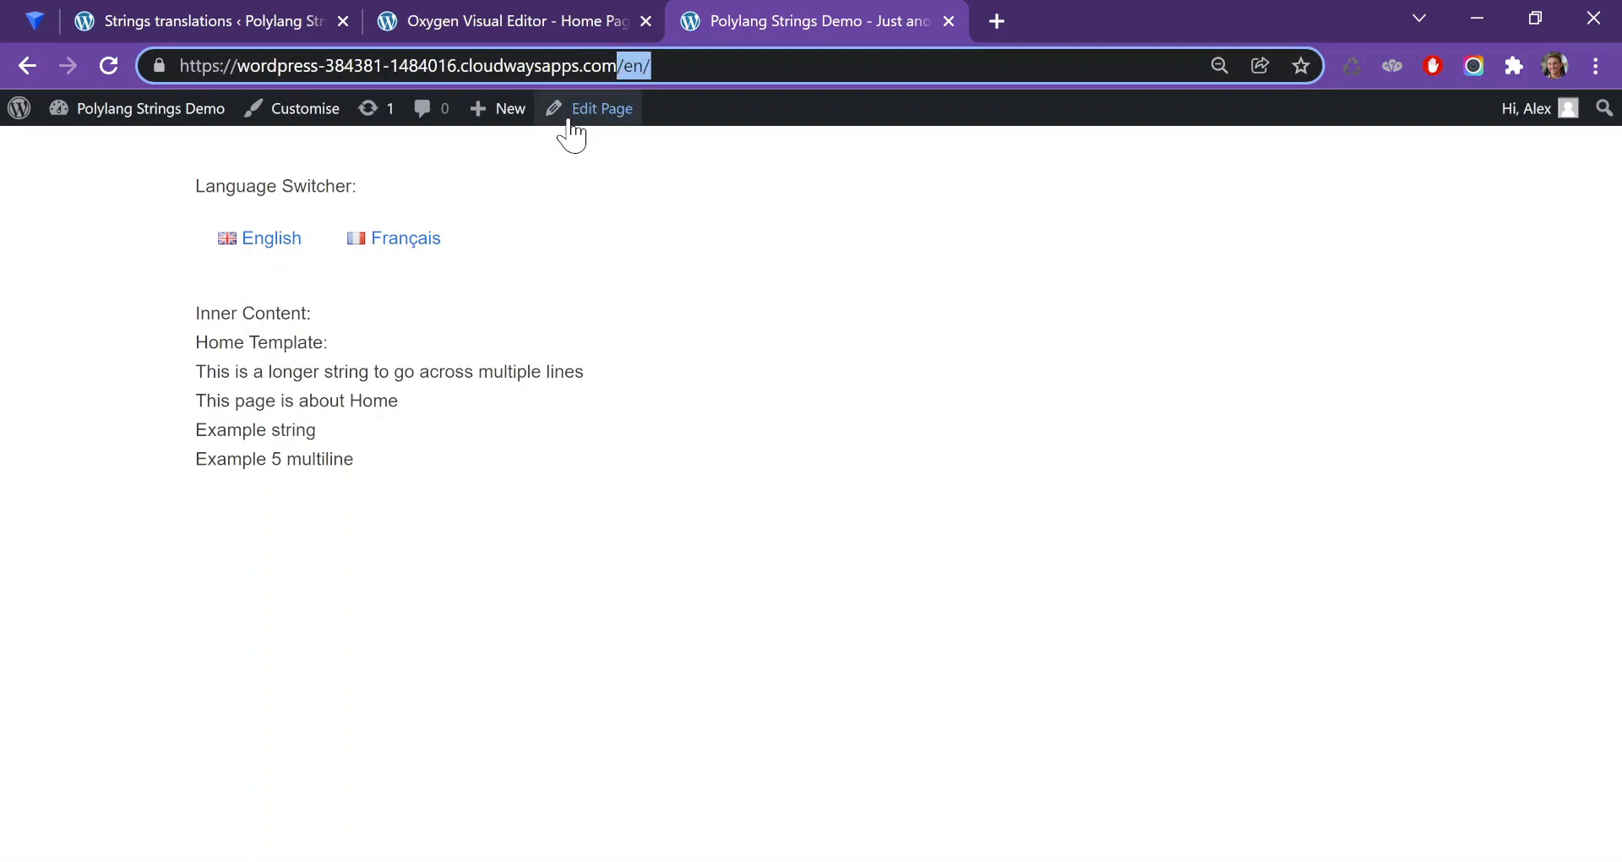
{"action": "left_click", "coordinate": [343, 487]}
{"action": "left_click_drag", "start_coordinate": [203, 460], "coordinate": [322, 461]}
Compare the Example 5 entries in the strings translations with the text on the French version of the front page
{"action": "left_click", "coordinate": [223, 33]}
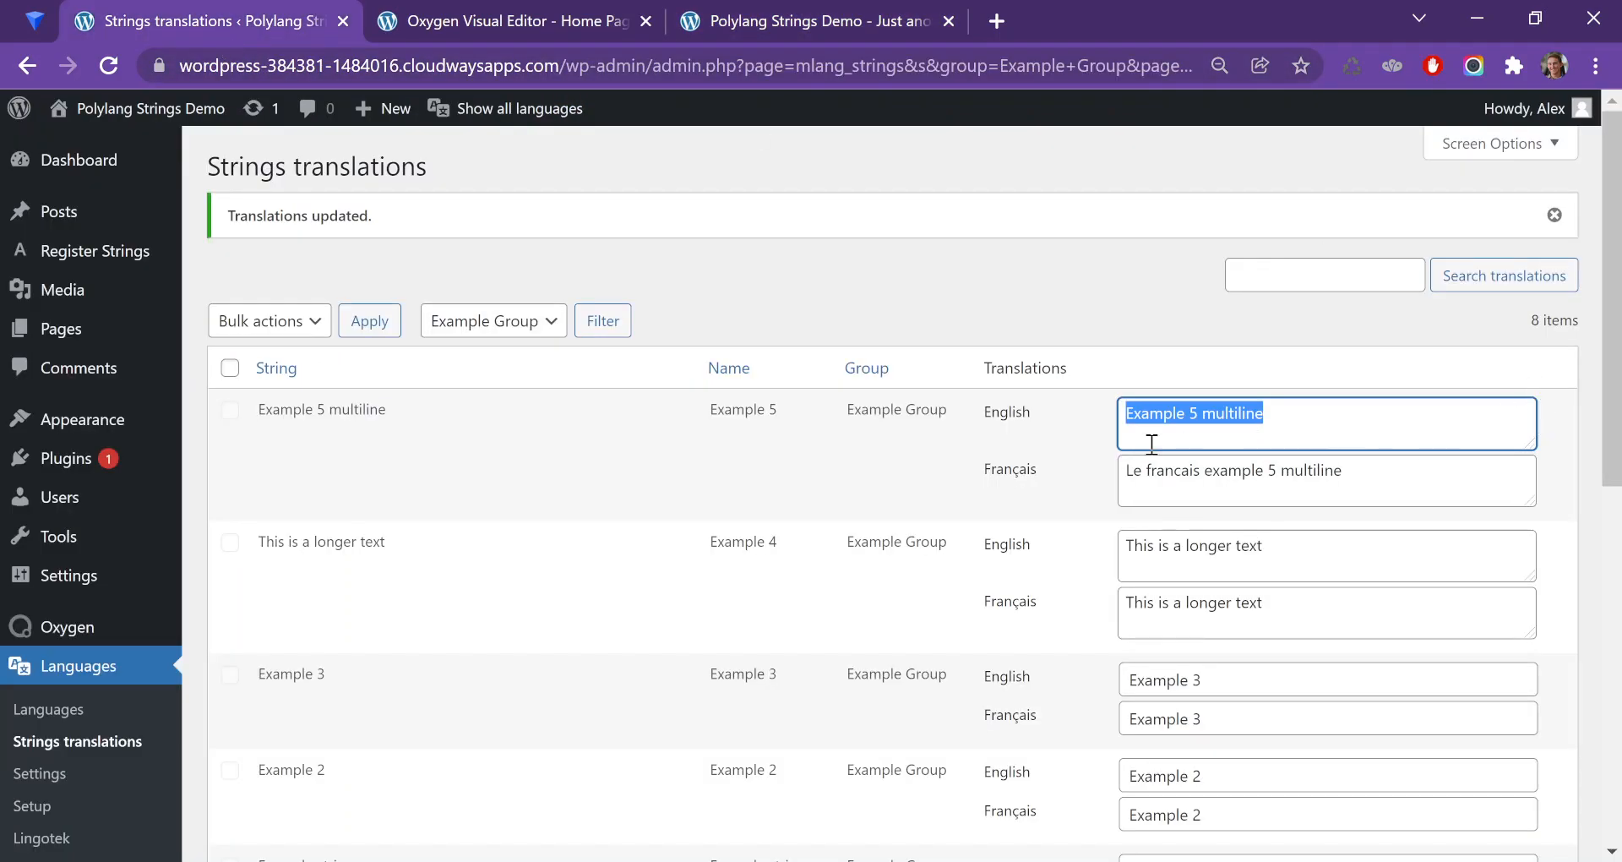
{"action": "left_click", "coordinate": [442, 27]}
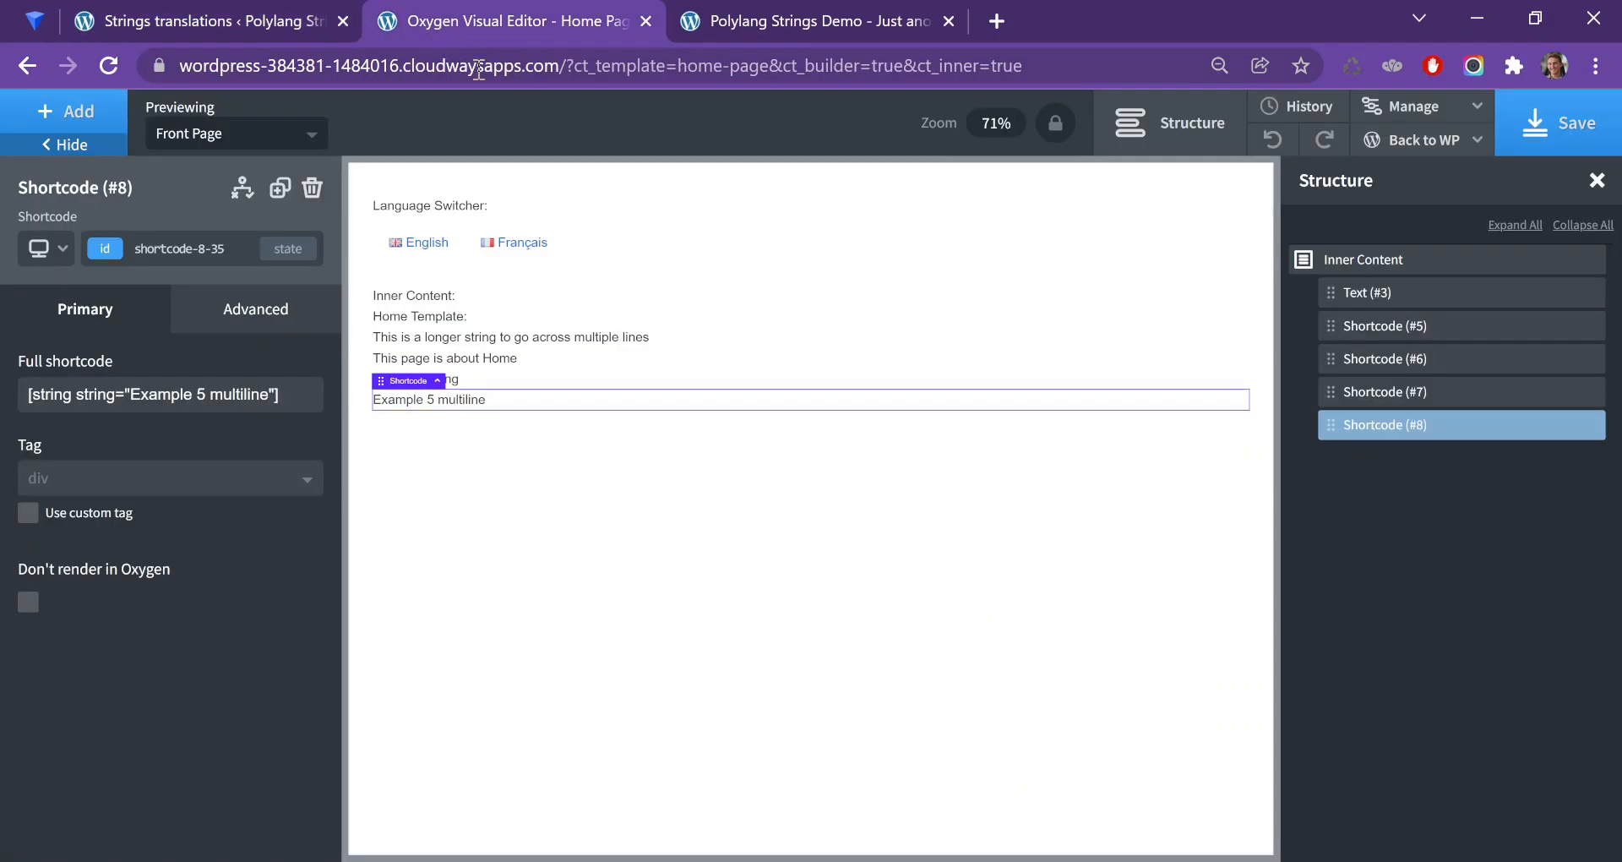
{"action": "left_click", "coordinate": [726, 36]}
{"action": "left_click", "coordinate": [402, 250]}
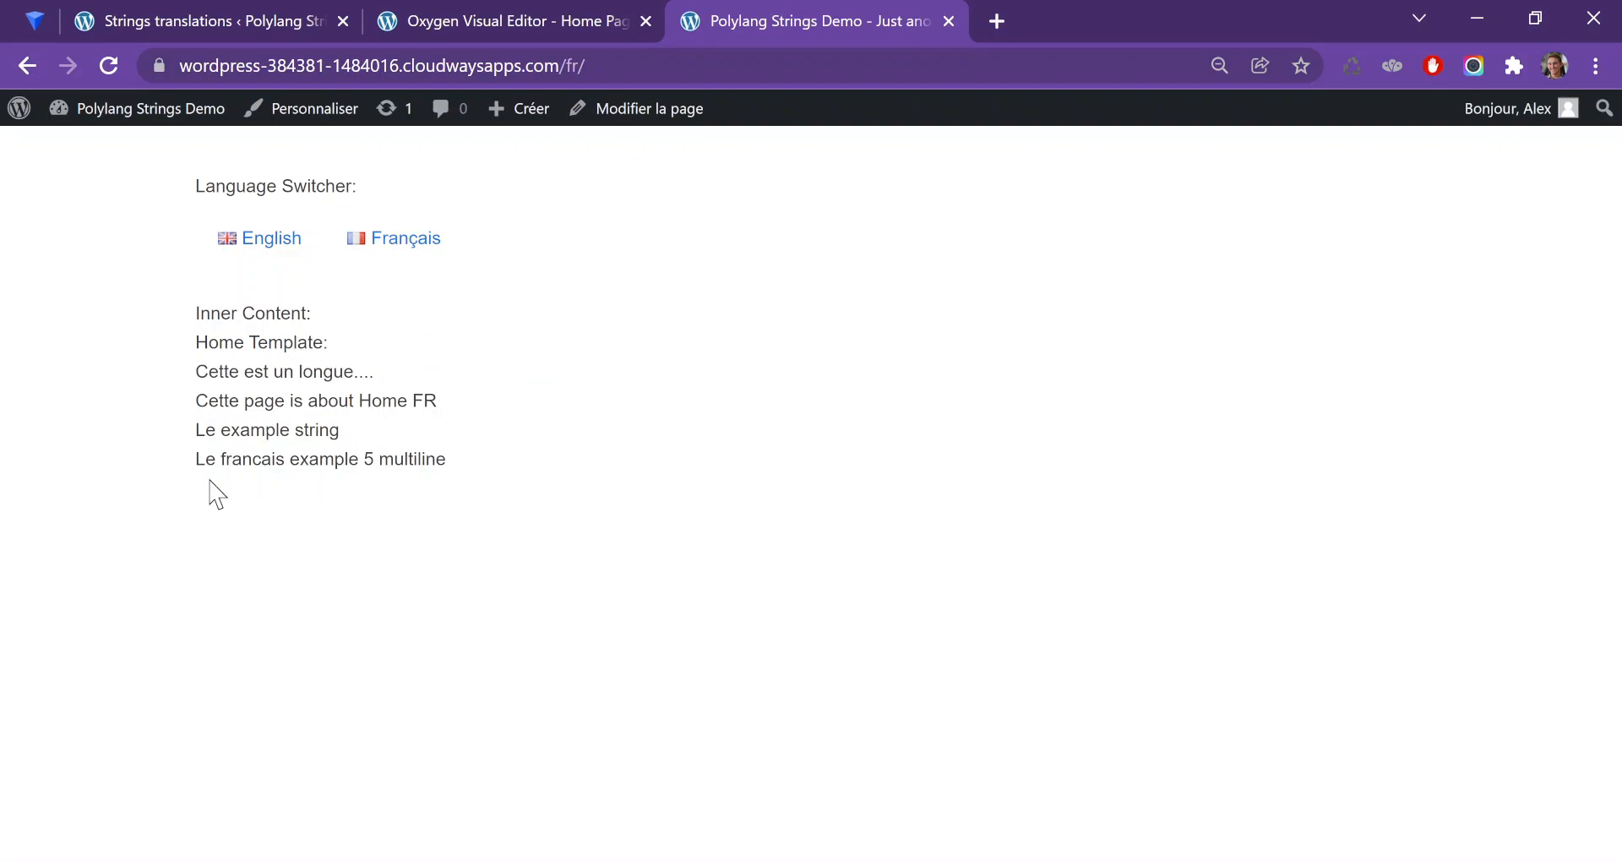
{"action": "left_click_drag", "start_coordinate": [195, 458], "coordinate": [489, 449]}
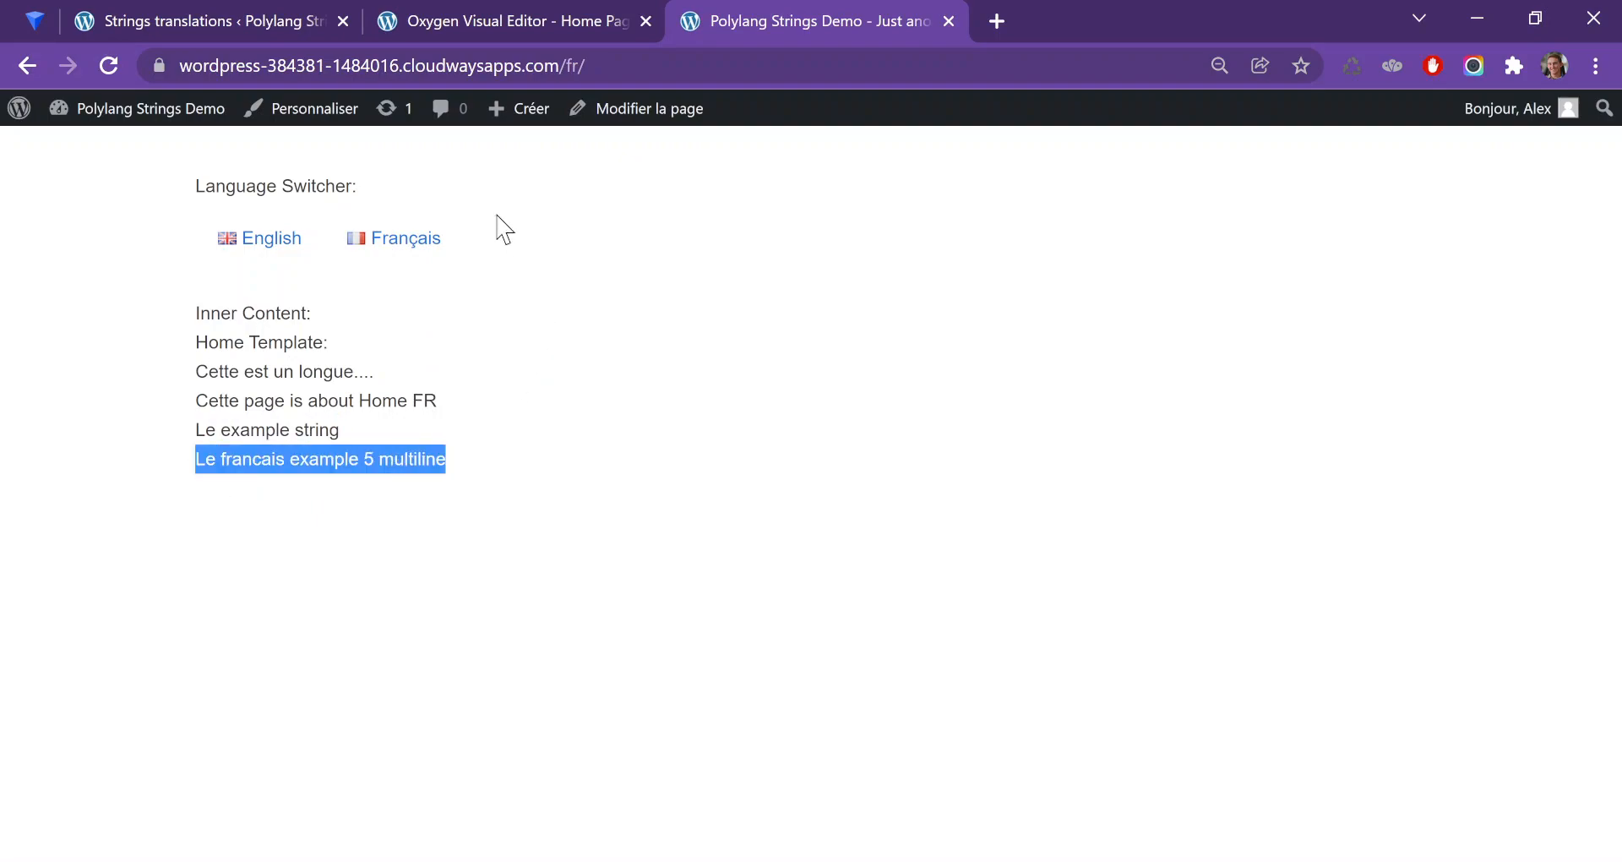
{"action": "left_click", "coordinate": [231, 25]}
{"action": "left_click_drag", "start_coordinate": [1425, 487], "coordinate": [1112, 511]}
{"action": "left_click", "coordinate": [770, 25]}
In the Oxygen editor, try the h1 tag on the "Example 5 multiline" shortcode element and settle on h2
{"action": "left_click", "coordinate": [523, 37]}
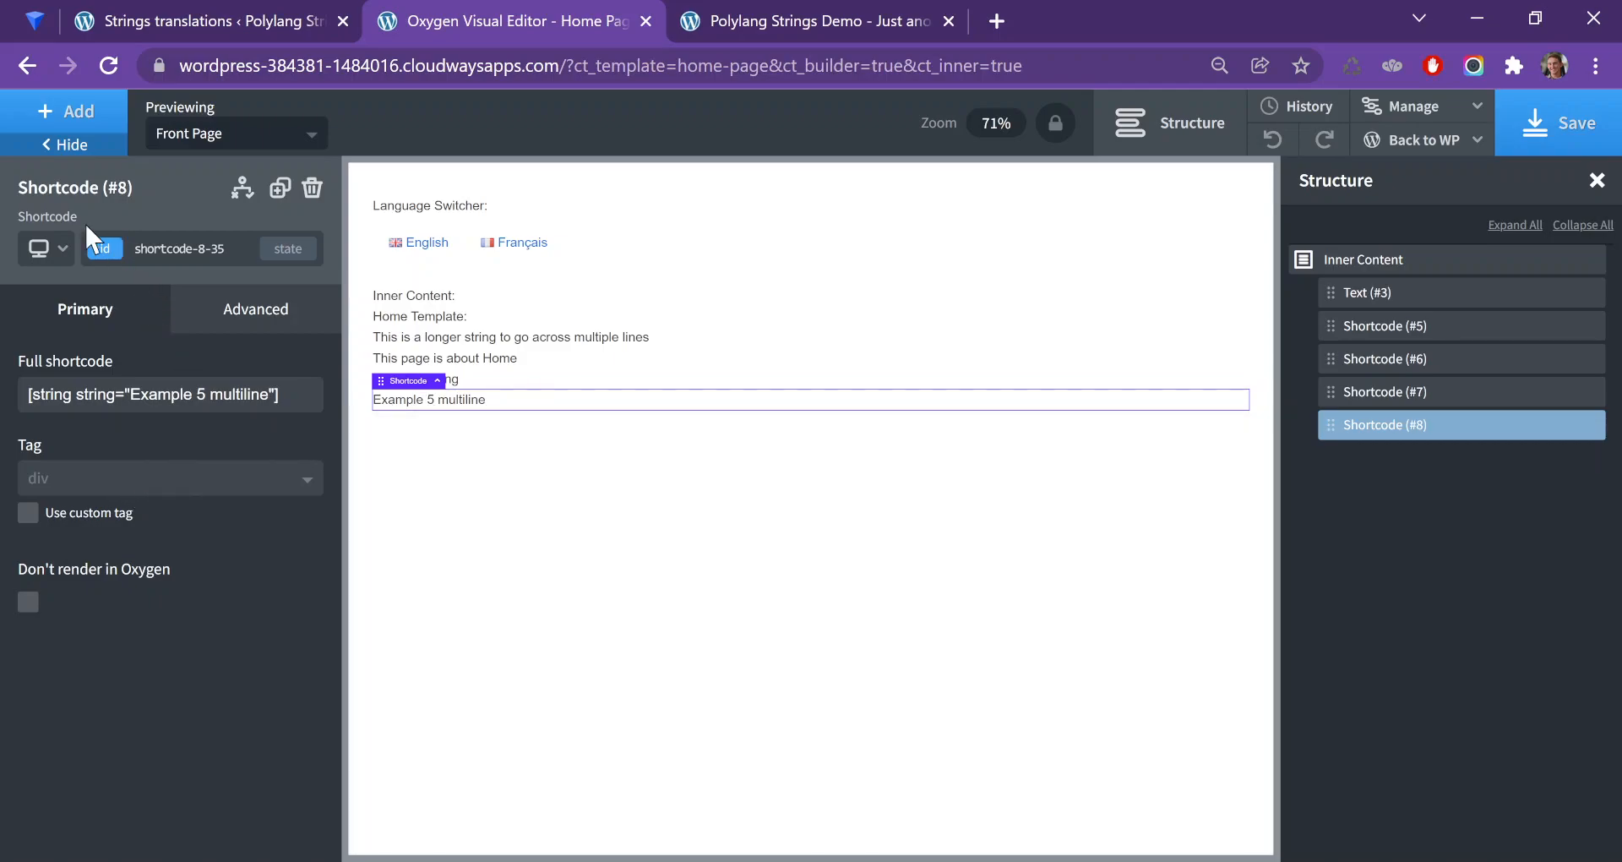
{"action": "left_click", "coordinate": [127, 479]}
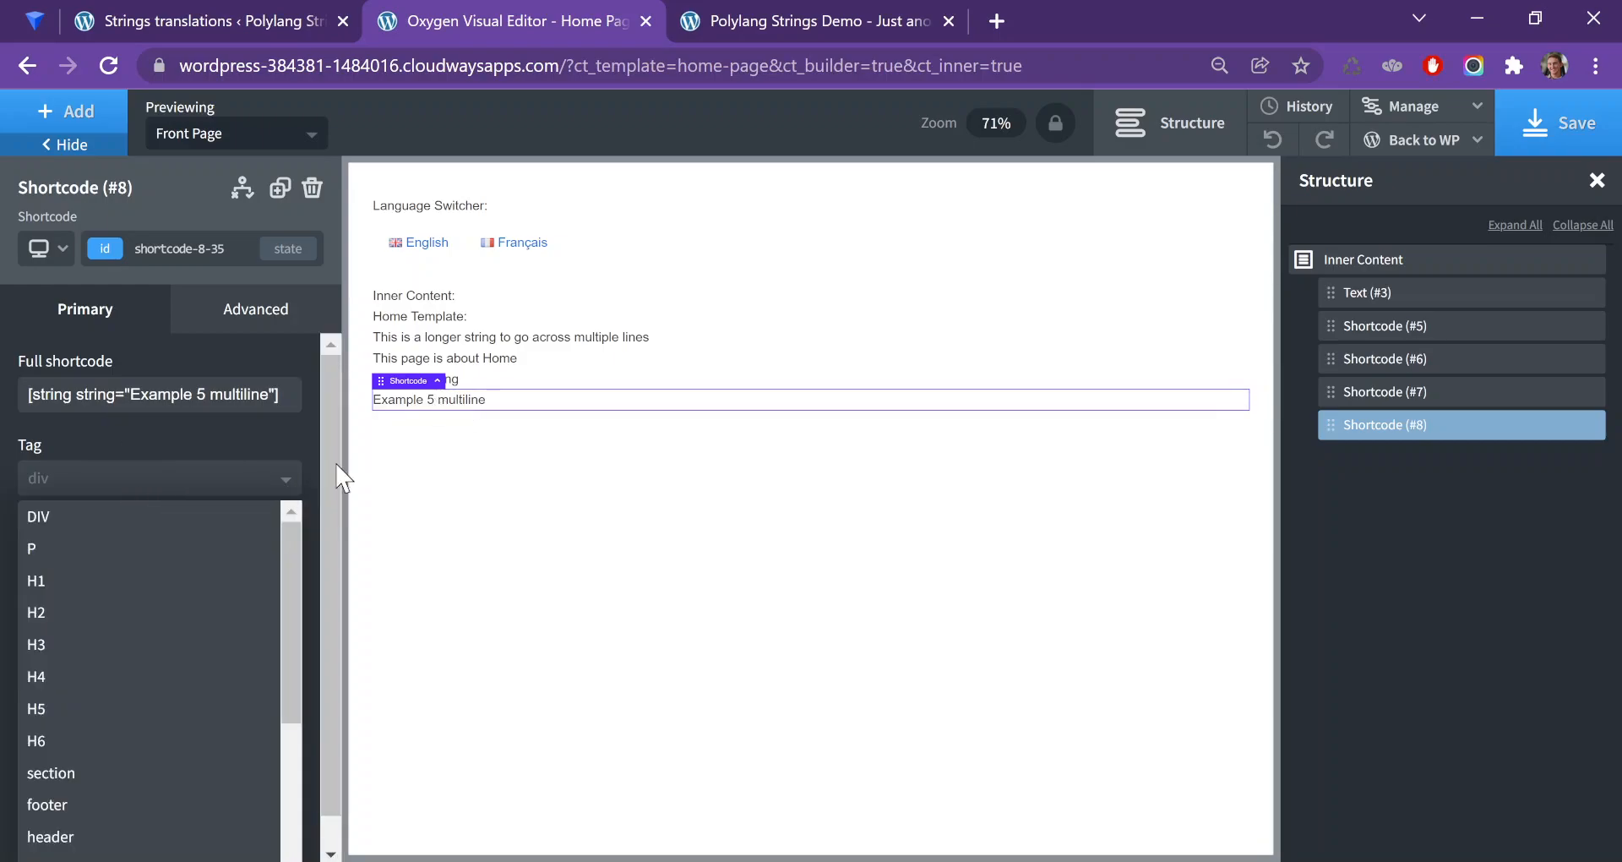
{"action": "left_click", "coordinate": [59, 583]}
{"action": "left_click", "coordinate": [108, 488]}
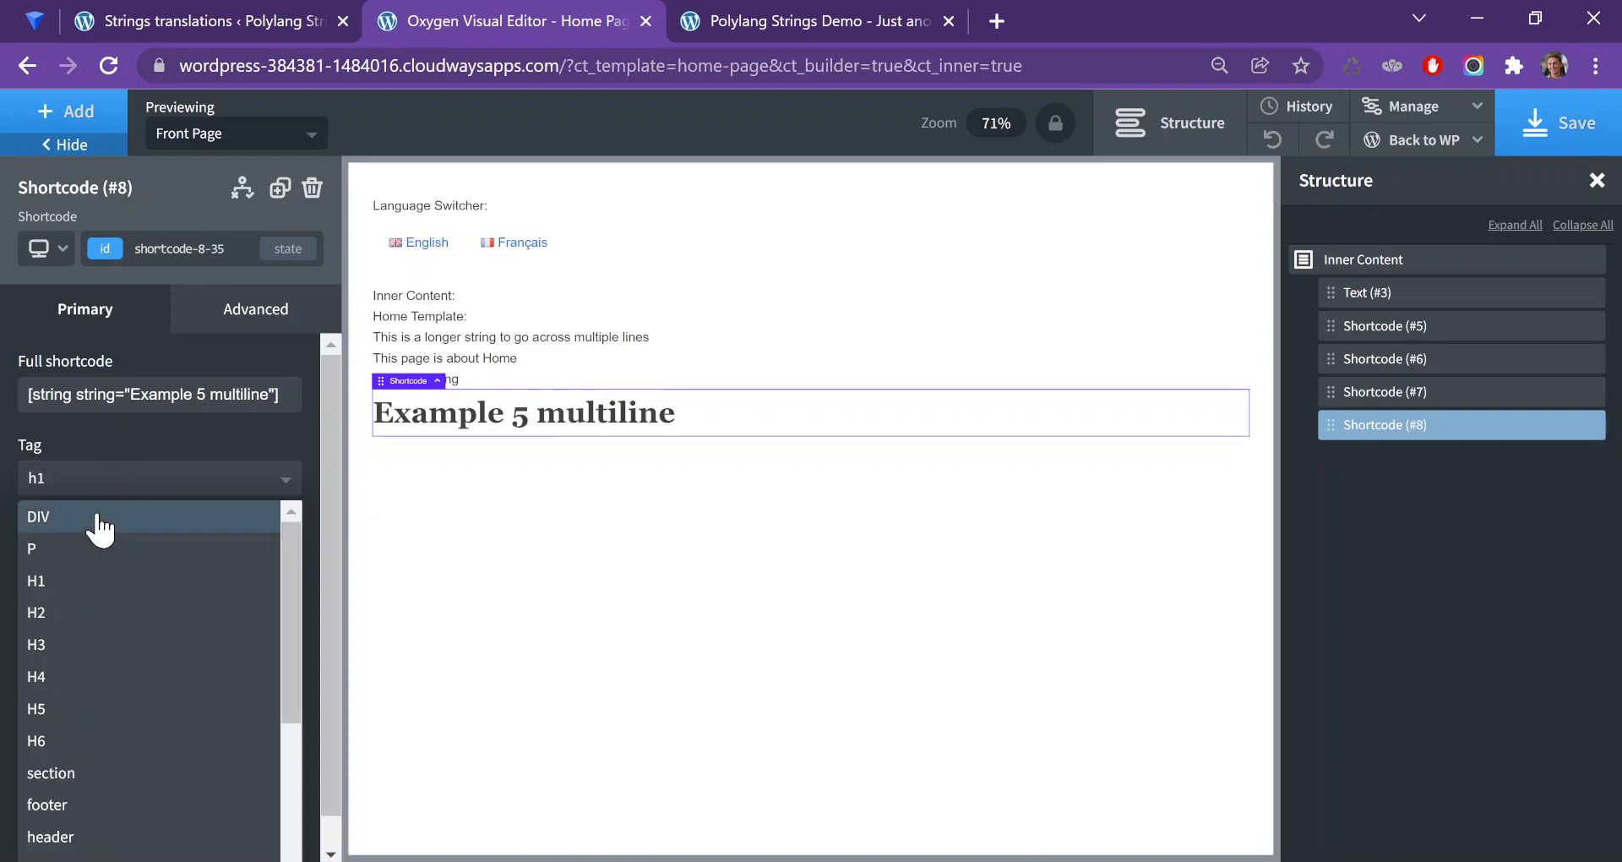
{"action": "left_click", "coordinate": [59, 613]}
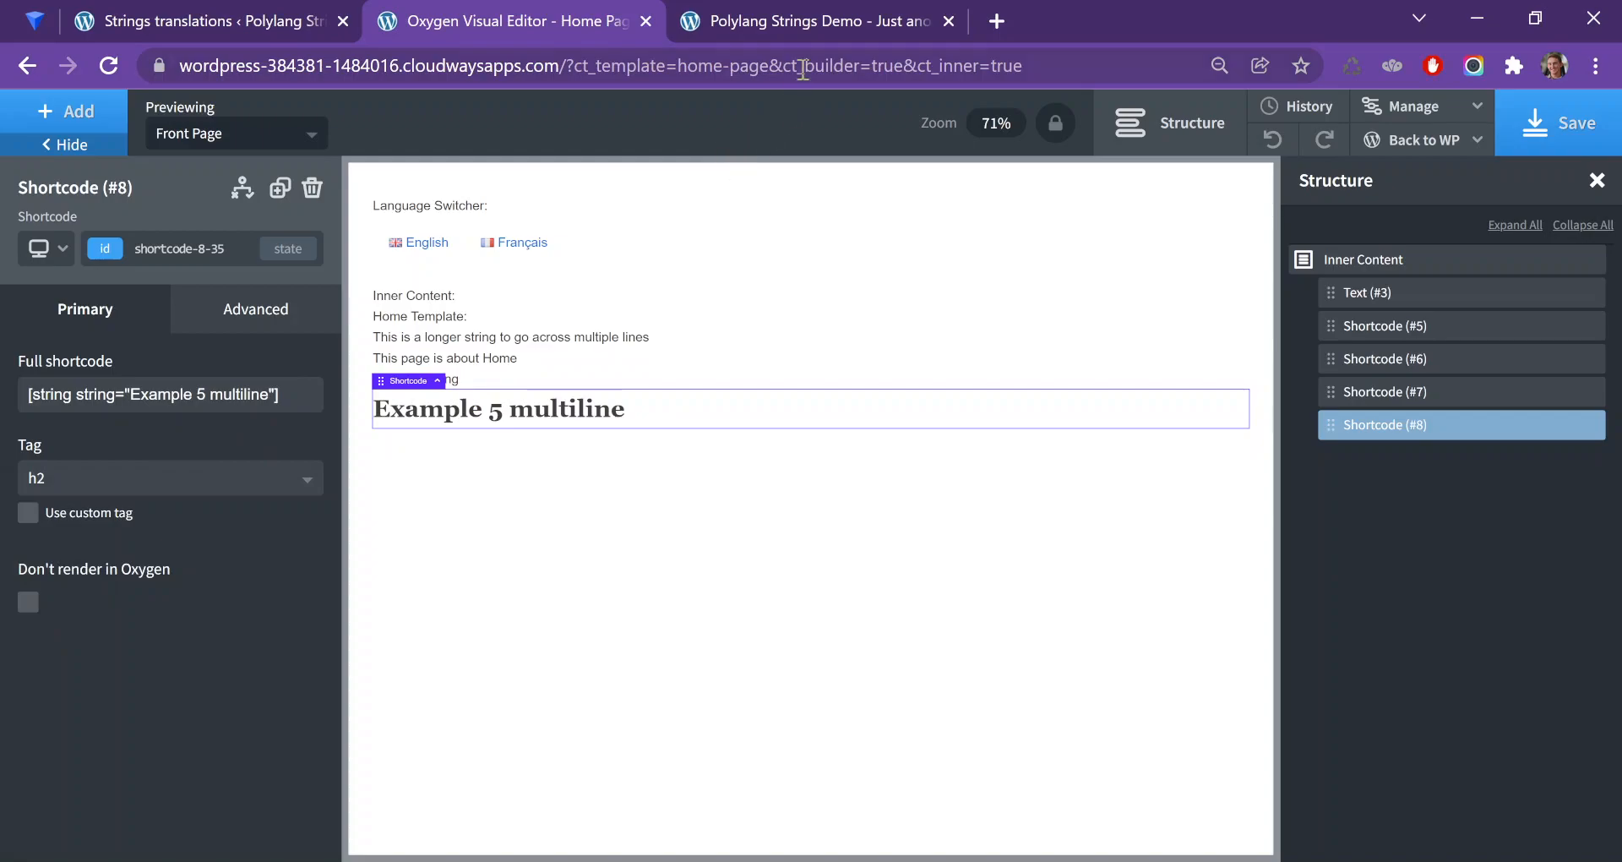
Check the %title% placeholder in the "This page is about" shortcode and set that element's tag to h1
{"action": "left_click", "coordinate": [470, 360]}
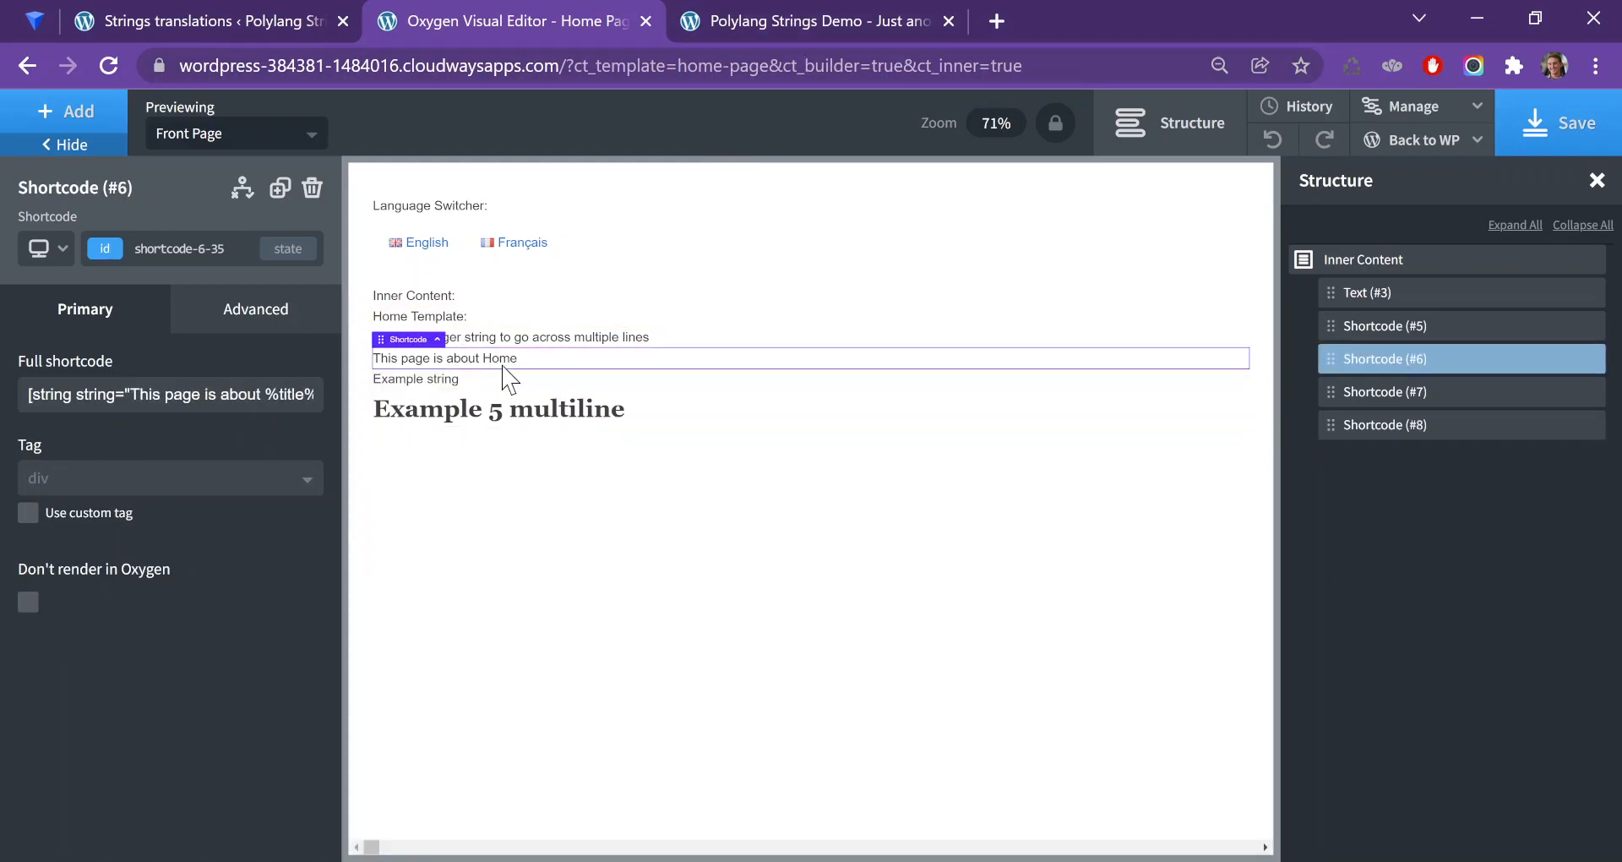
{"action": "left_click_drag", "start_coordinate": [203, 395], "coordinate": [281, 391]}
{"action": "left_click", "coordinate": [243, 394]}
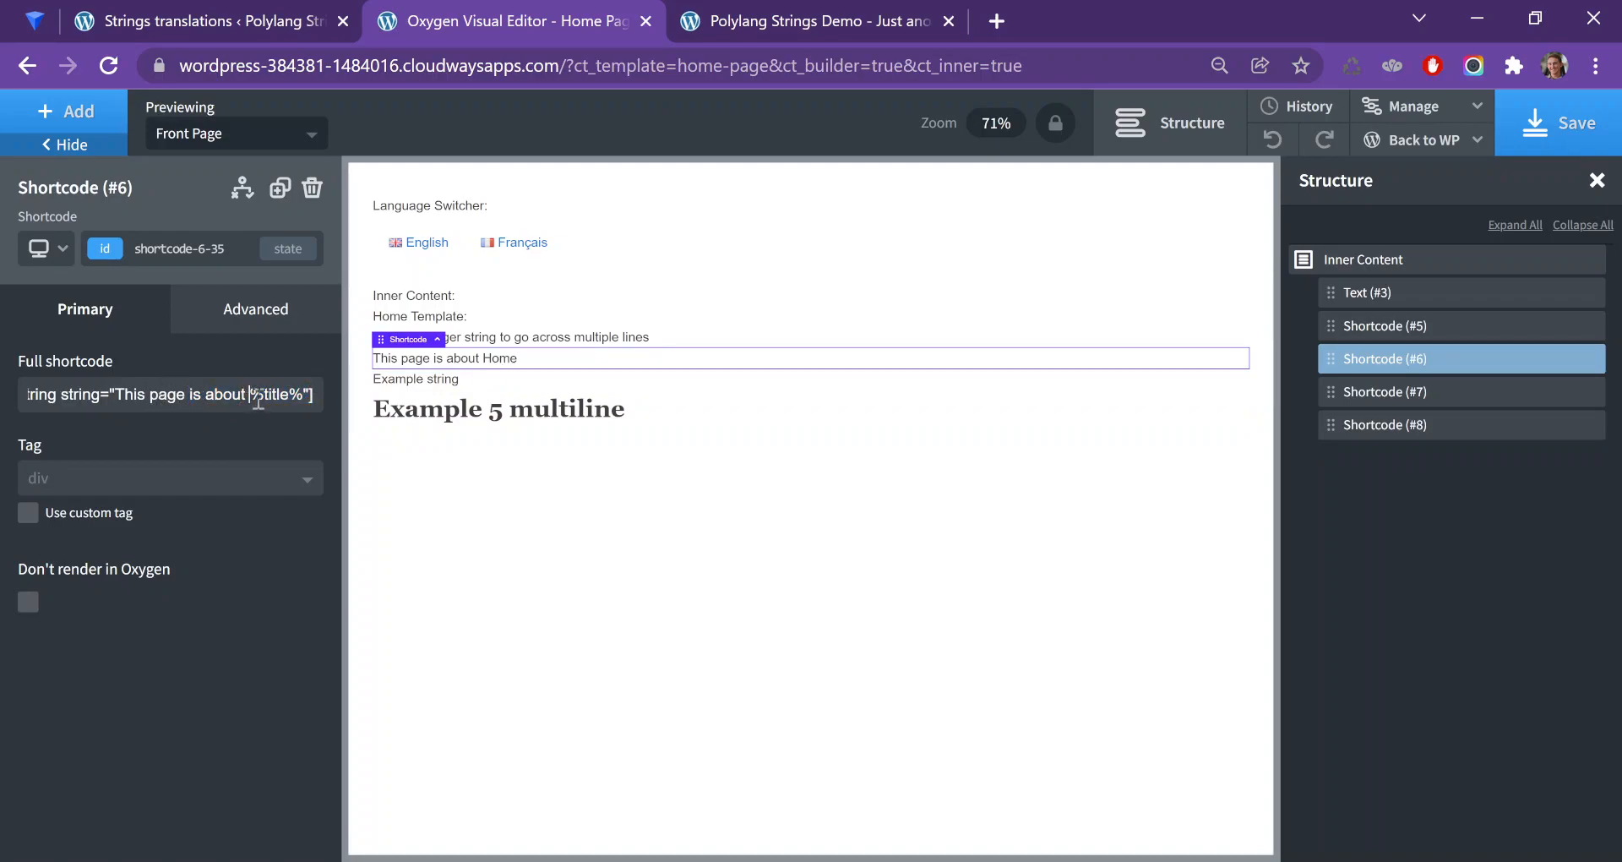
{"action": "left_click", "coordinate": [152, 478]}
{"action": "left_click", "coordinate": [58, 583]}
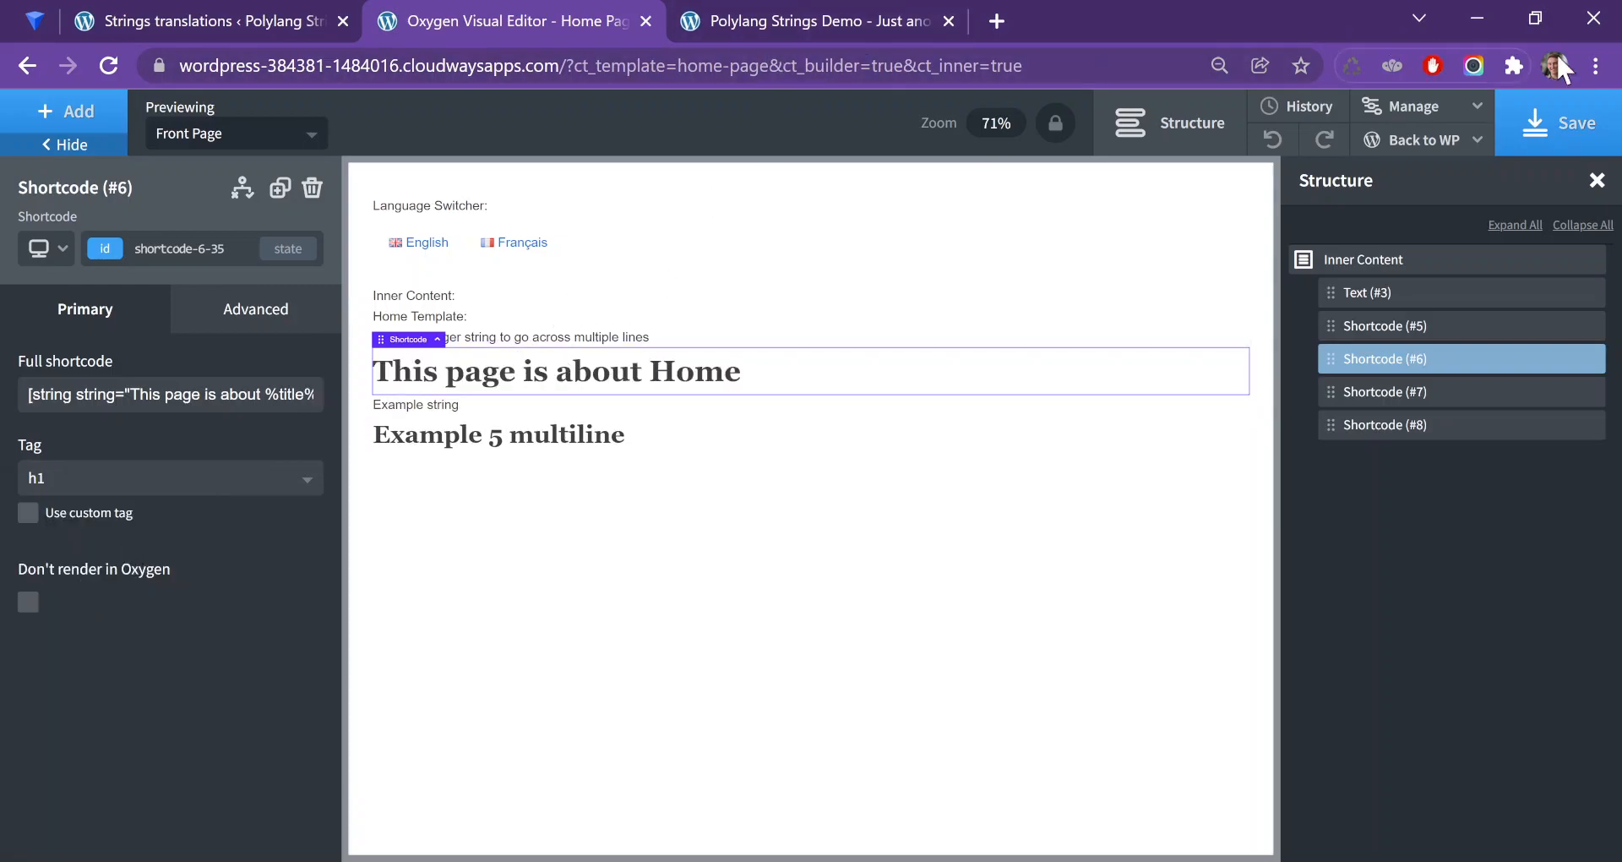
Save the template, reload the French front page and inspect the "Cette page is about Home FR" heading in the HTML code
{"action": "left_click", "coordinate": [1558, 123]}
{"action": "left_click", "coordinate": [774, 19]}
{"action": "left_click", "coordinate": [105, 66]}
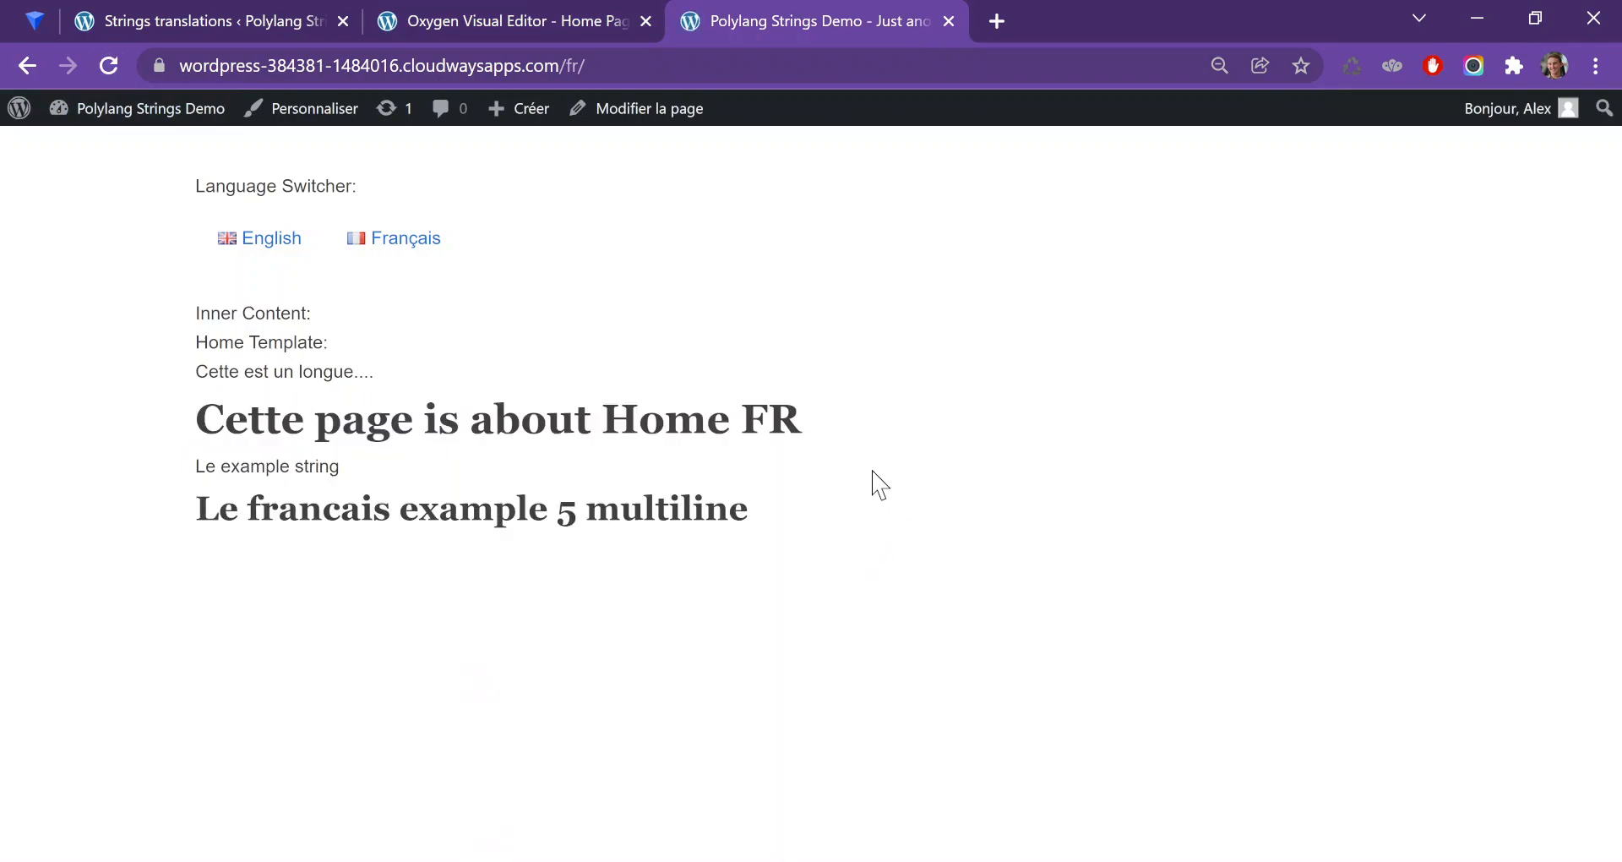
{"action": "key", "text": "ctrl+shift+c"}
{"action": "left_click", "coordinate": [326, 429]}
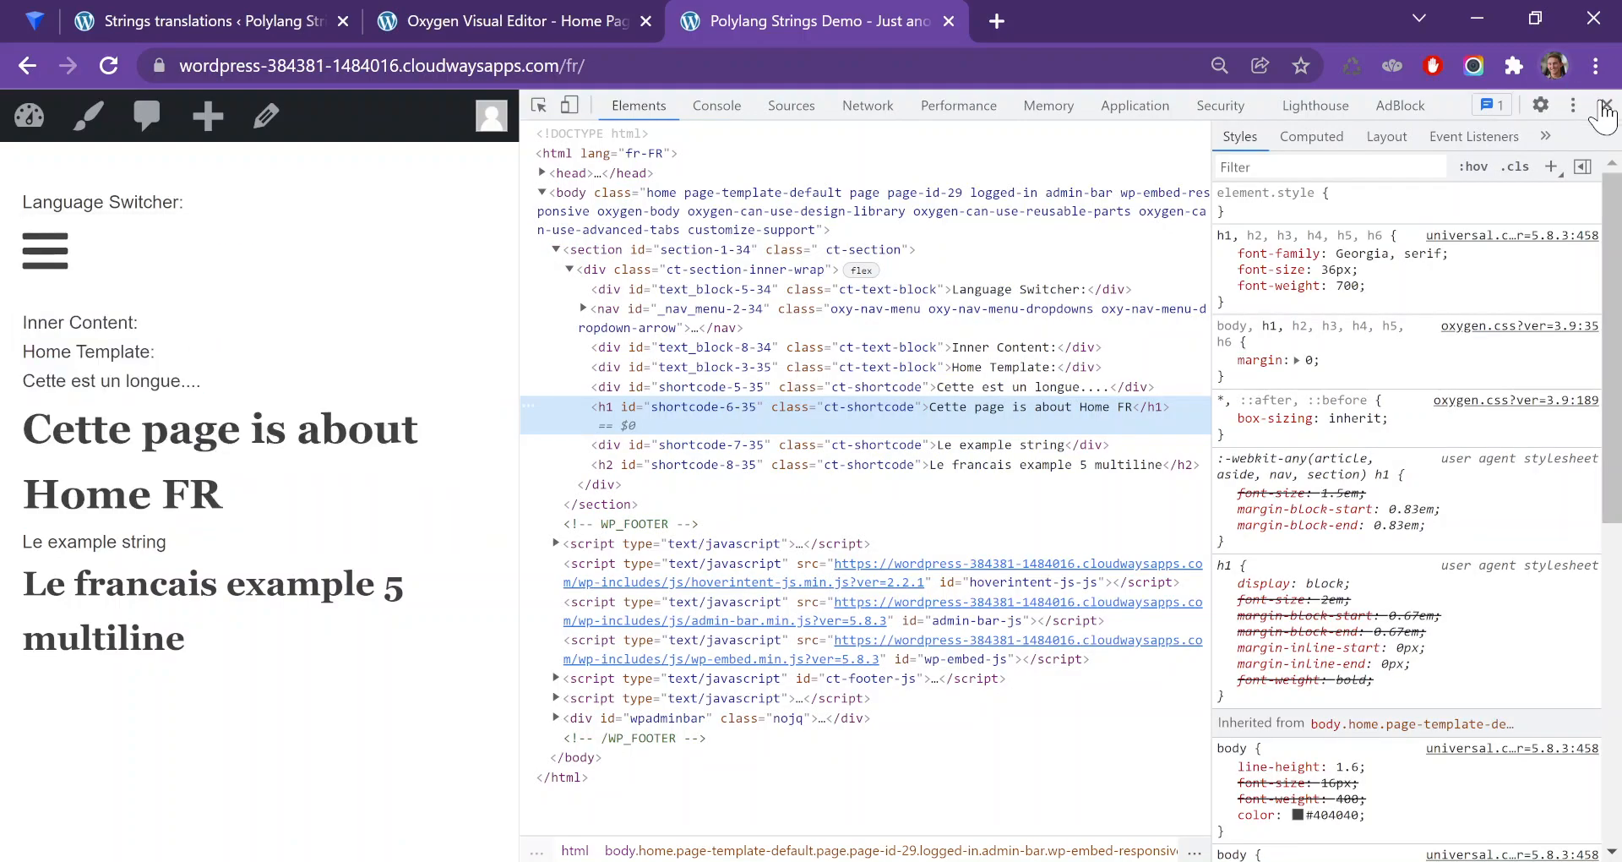
{"action": "left_click", "coordinate": [1604, 105]}
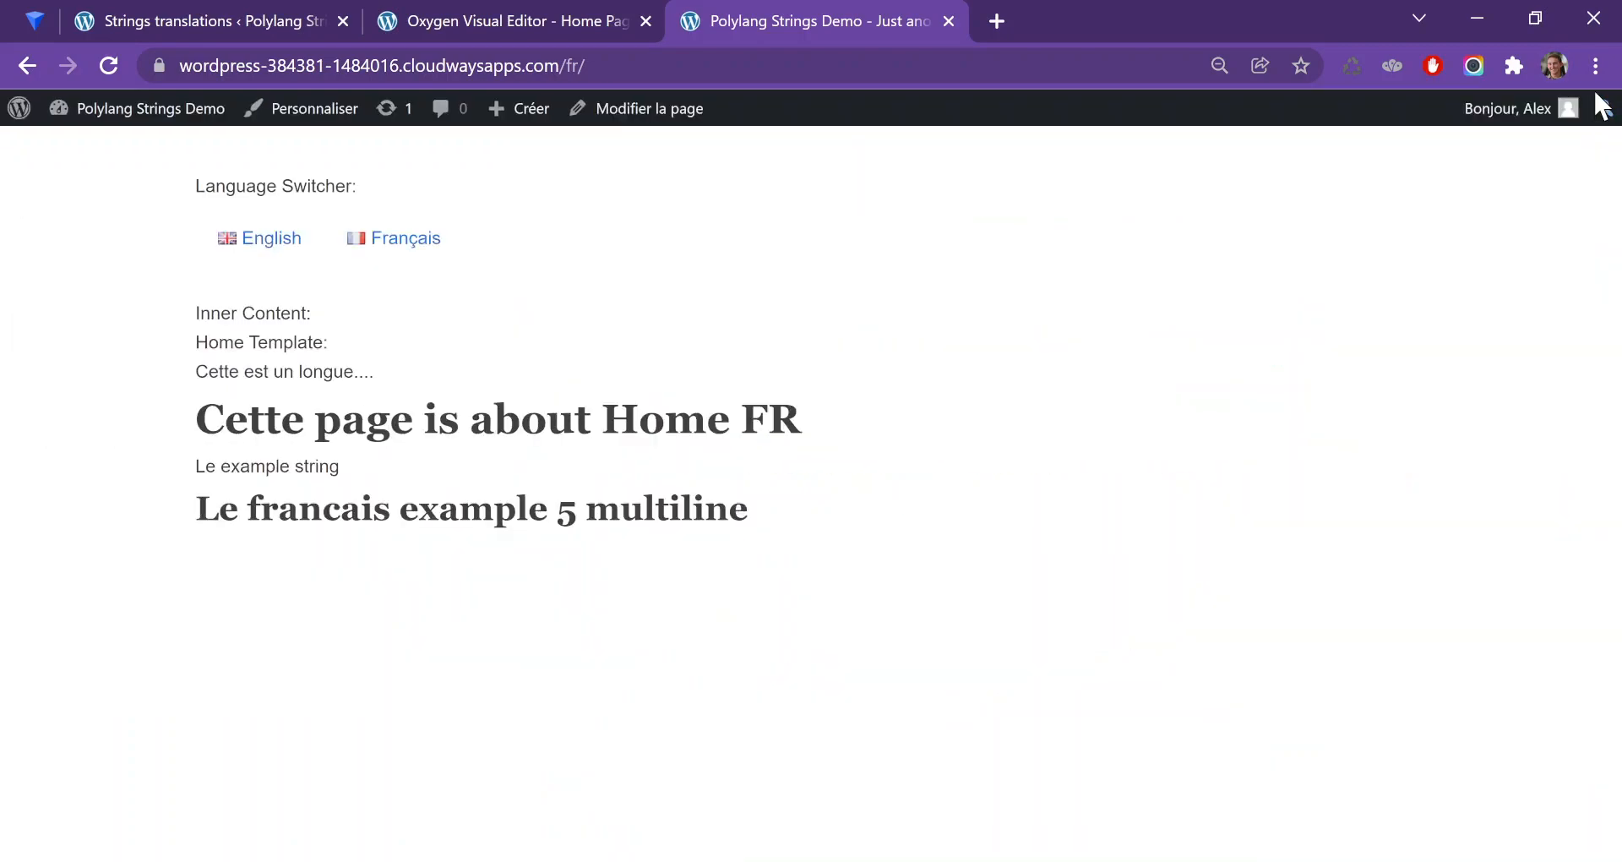
Go to the Register Strings settings in the WordPress admin and try None for Editor Access
{"action": "left_click", "coordinate": [204, 19]}
{"action": "mouse_move", "coordinate": [99, 255]}
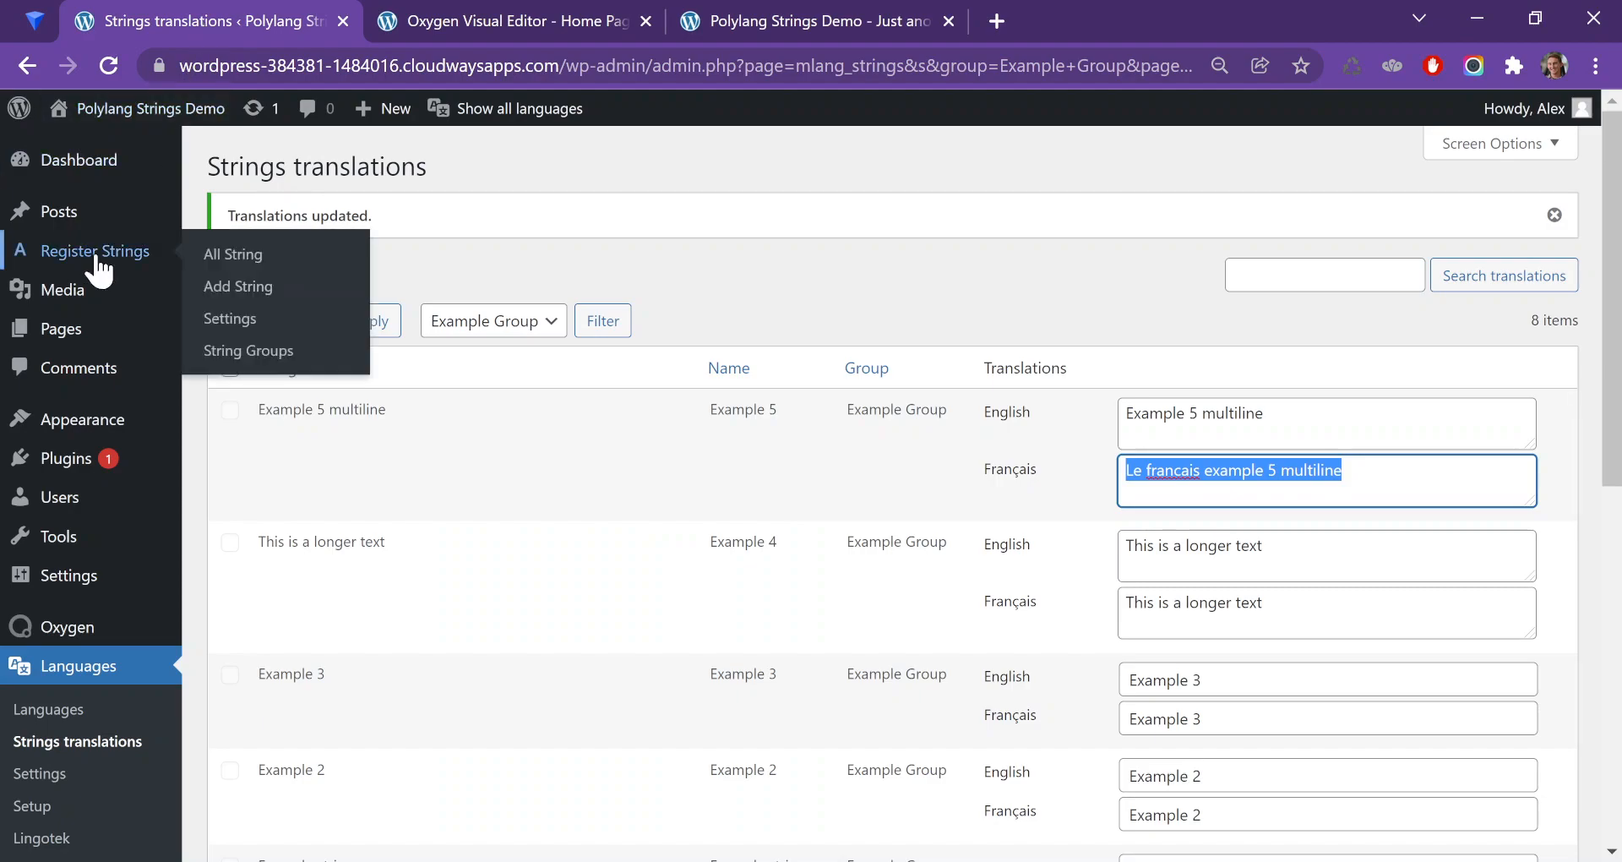
{"action": "left_click", "coordinate": [248, 323]}
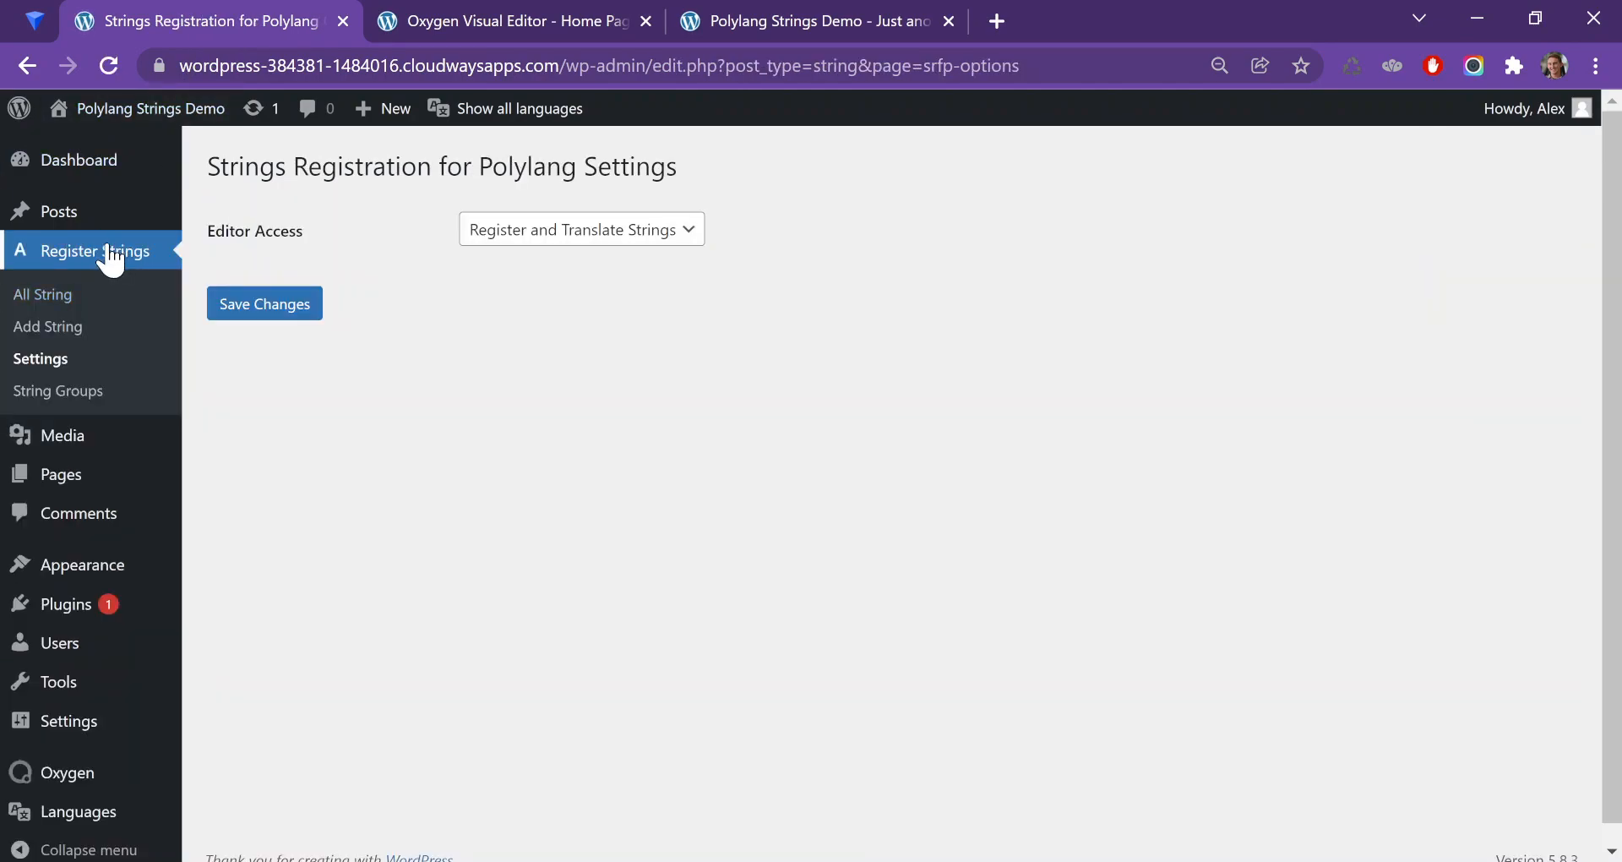
{"action": "left_click", "coordinate": [532, 237]}
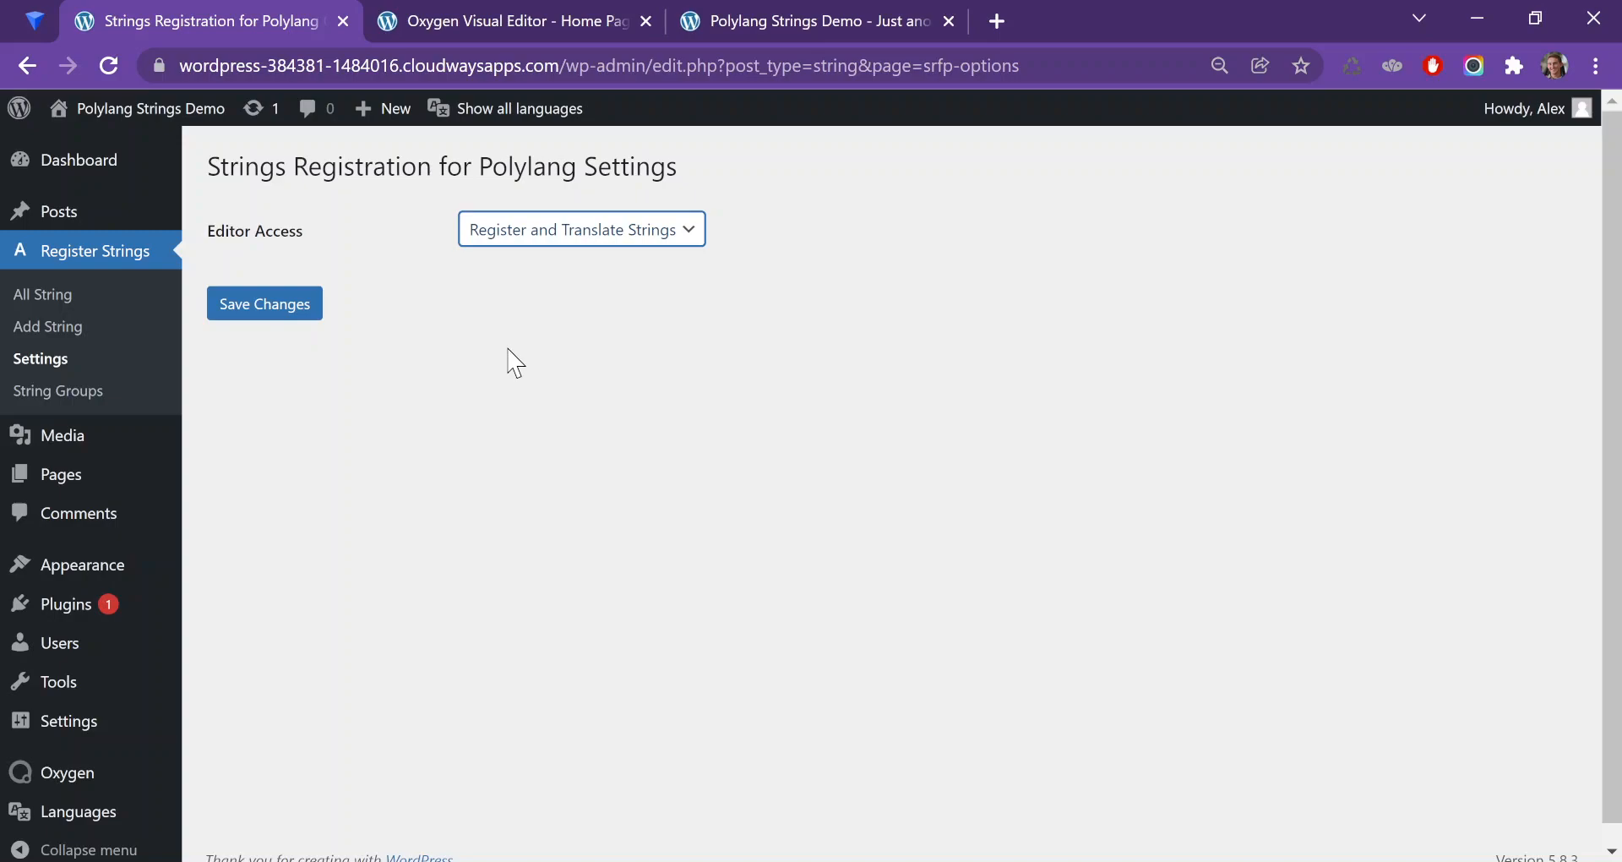
{"action": "key", "text": "Up"}
{"action": "key", "text": "Up"}
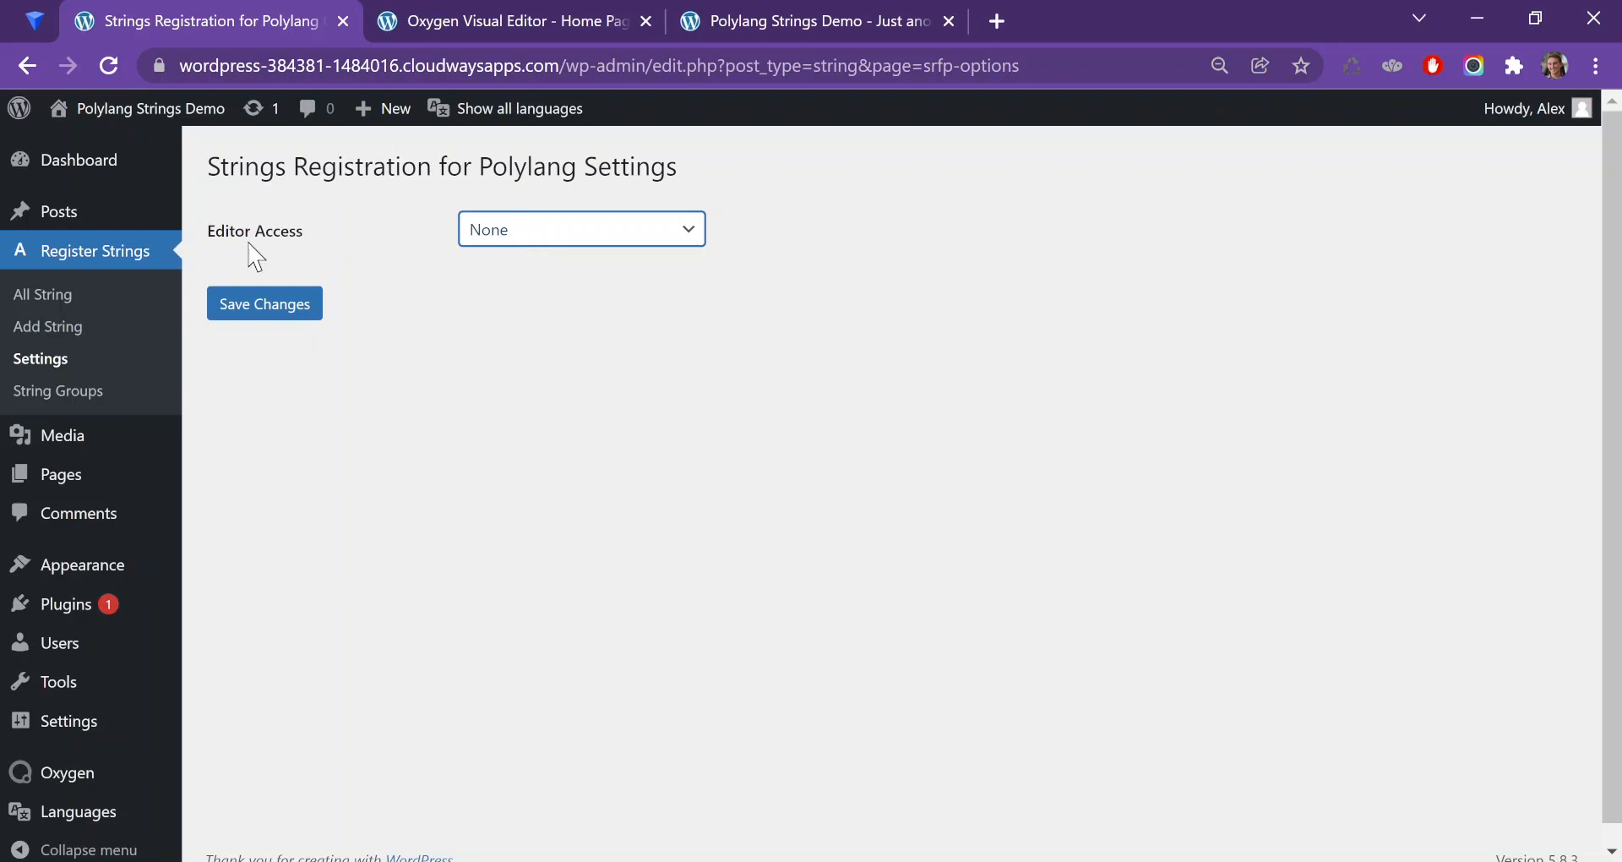
Open the installed plugins list and locate the Strings Registration for Polylang plugin
{"action": "left_click", "coordinate": [93, 604]}
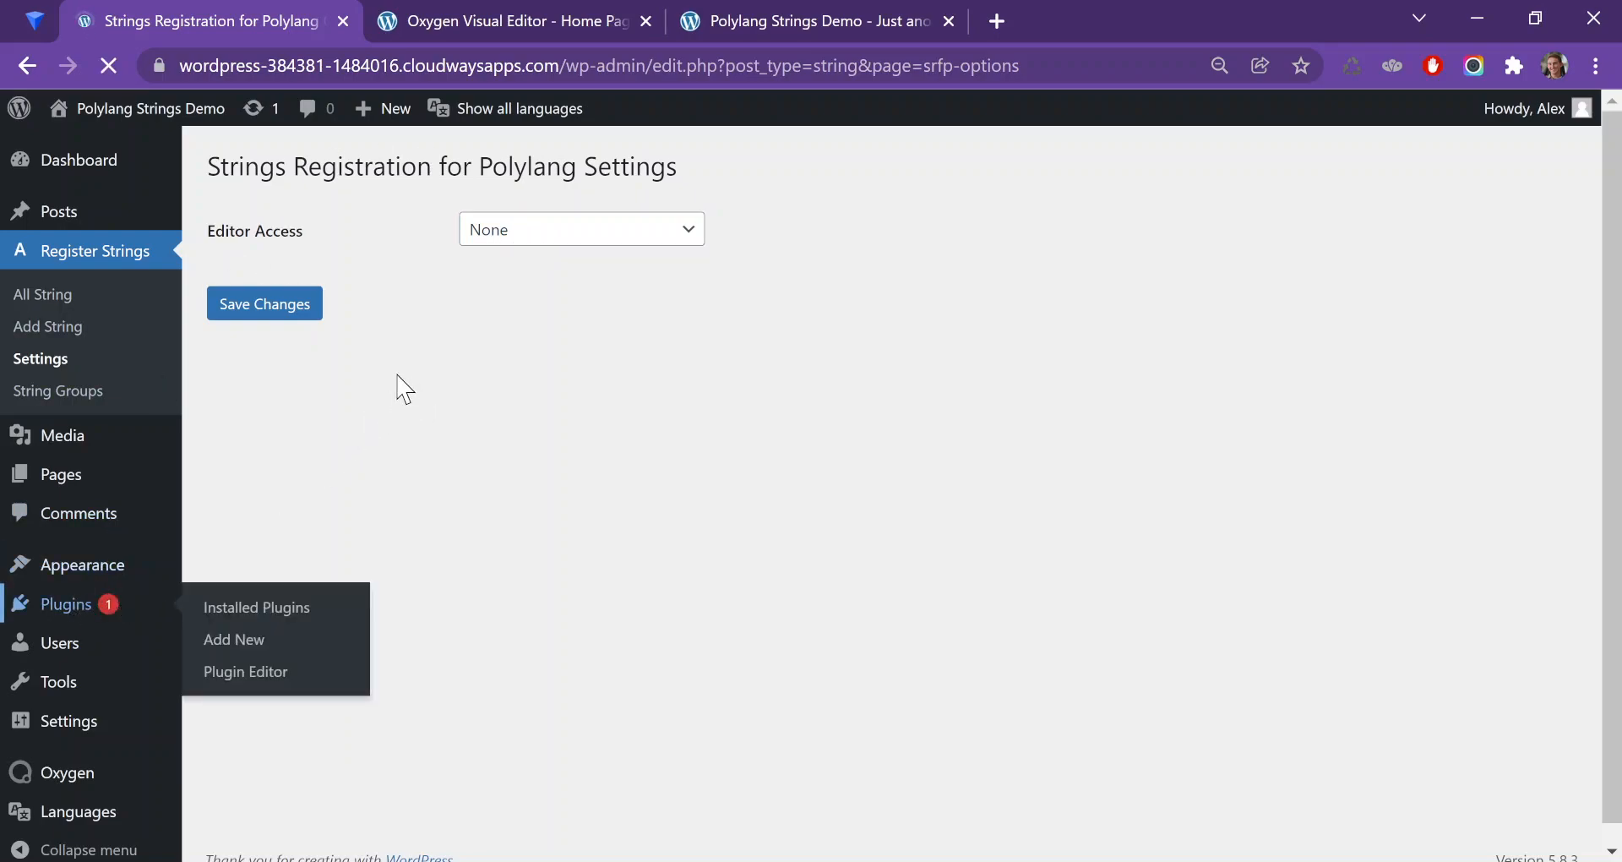
{"action": "left_click_drag", "start_coordinate": [262, 729], "coordinate": [484, 733]}
{"action": "left_click", "coordinate": [483, 734]}
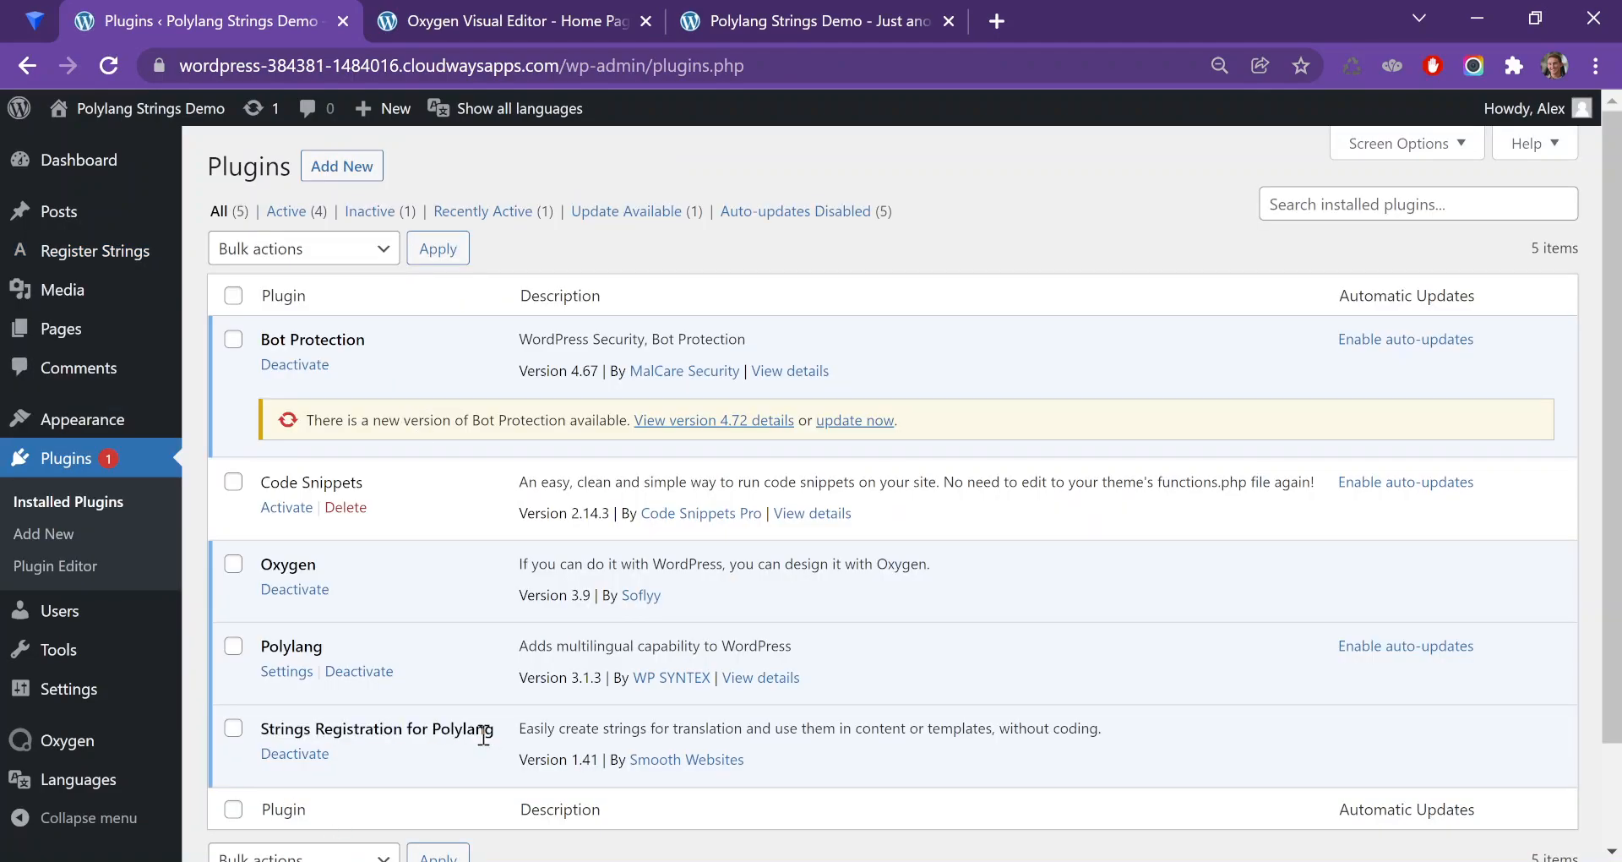